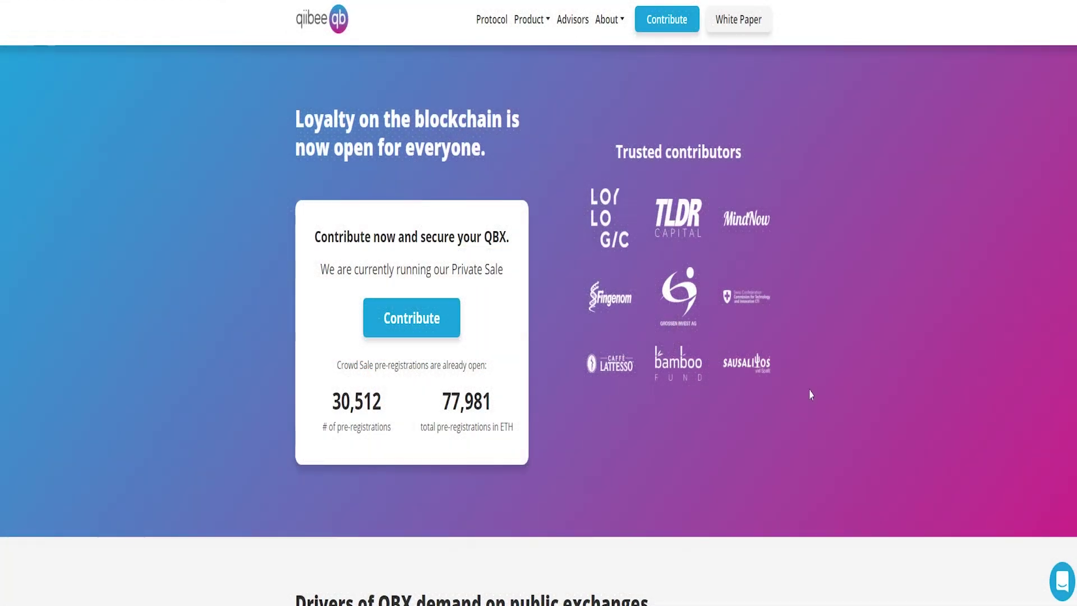
# - Show the Product menu, then expand FAQ answers on QBX sold, remaining 49%, unsold tokens, and caps
pyautogui.click(551, 23)
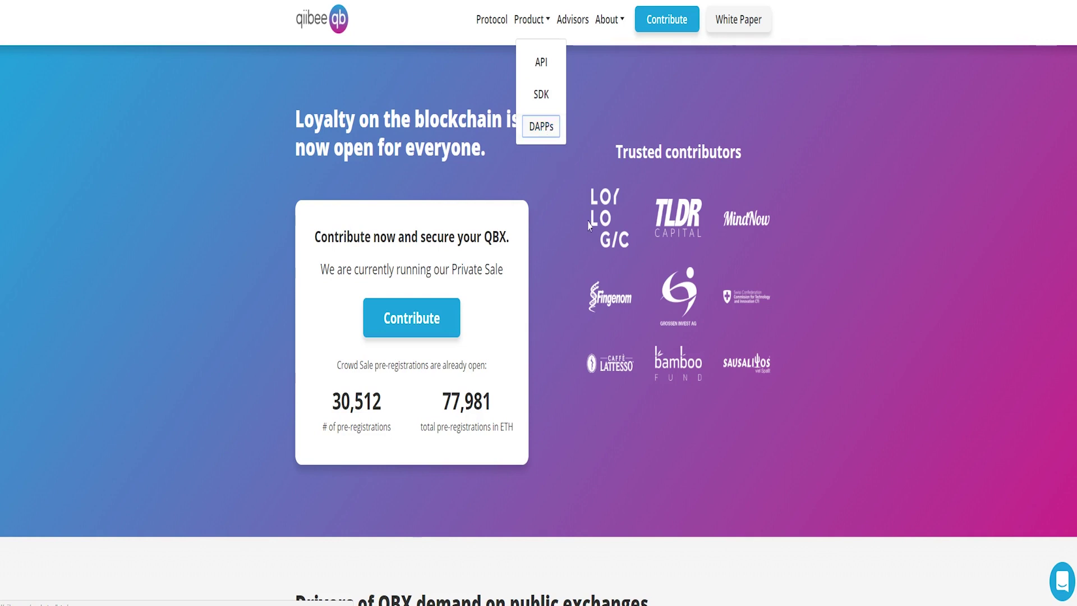
pyautogui.scroll(-2, 569, 299)
pyautogui.scroll(-3, 570, 291)
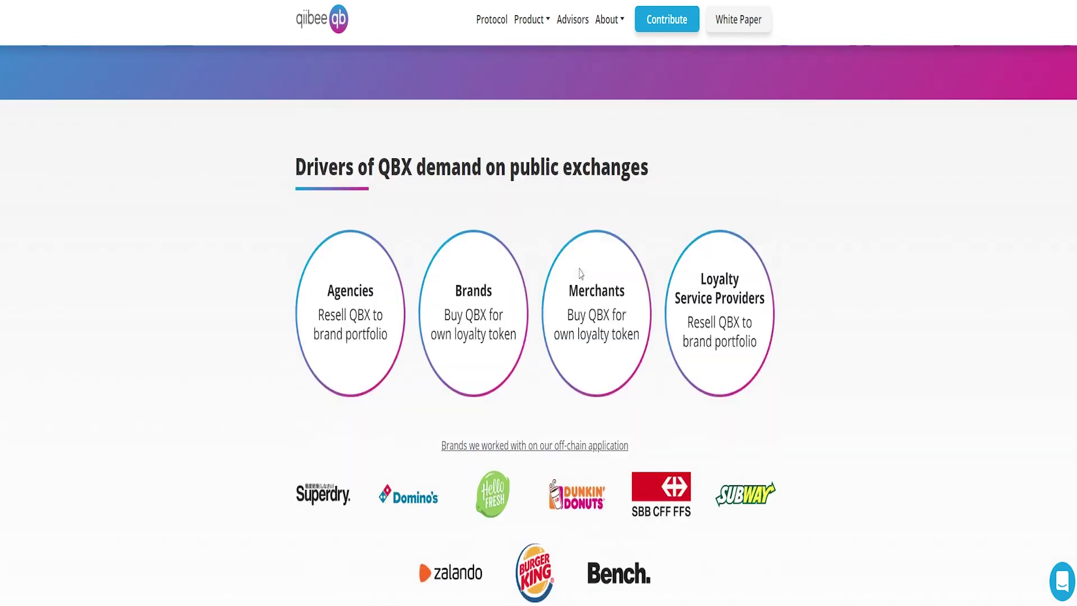
pyautogui.scroll(-3, 814, 321)
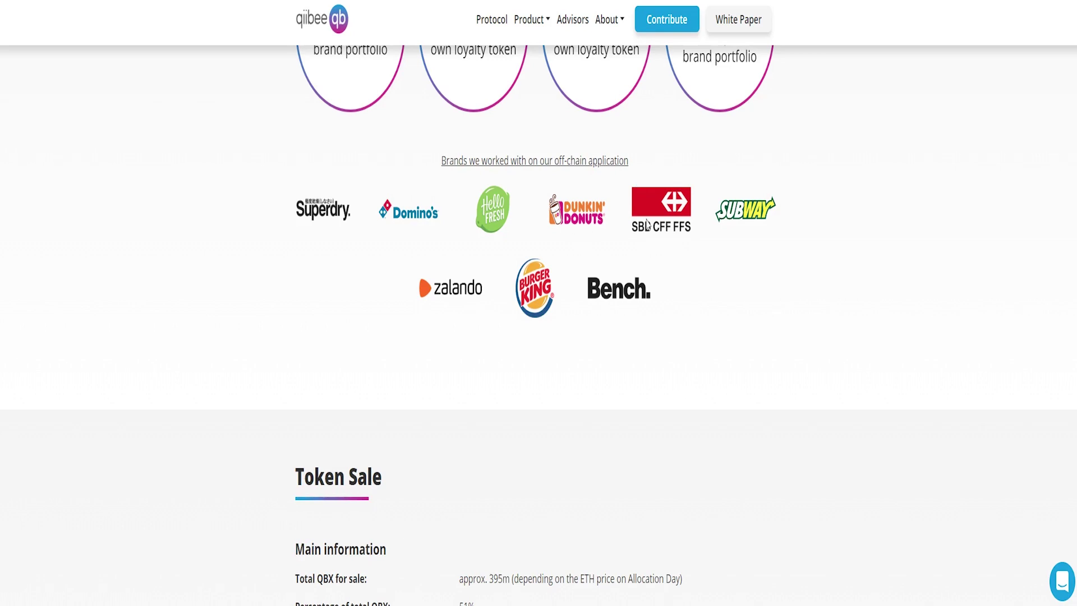
pyautogui.scroll(-2, 766, 320)
pyautogui.scroll(-3, 769, 303)
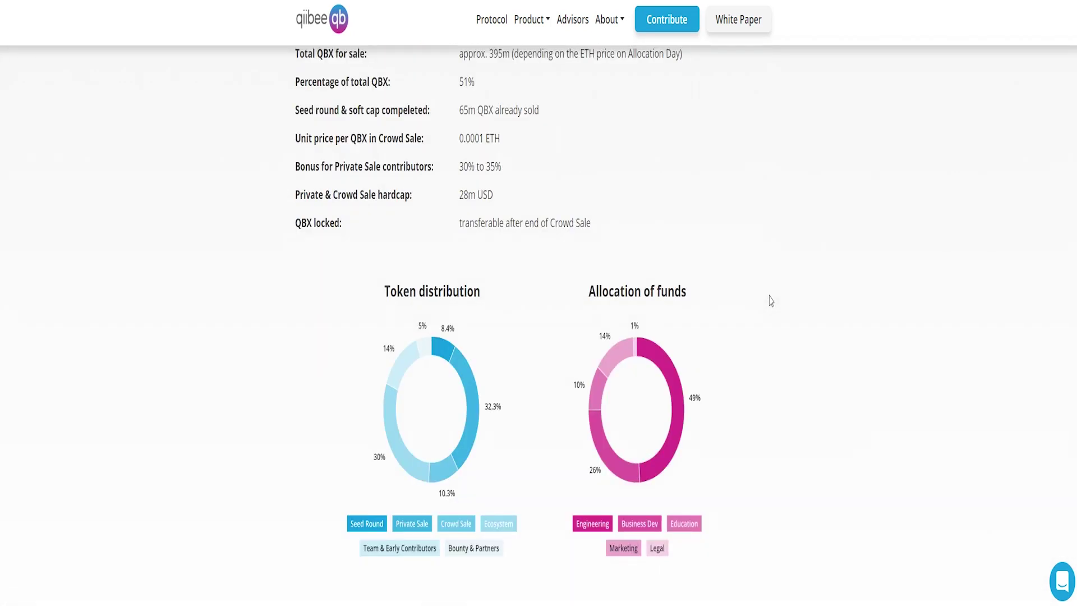
pyautogui.scroll(1, 777, 290)
pyautogui.scroll(-5, 779, 296)
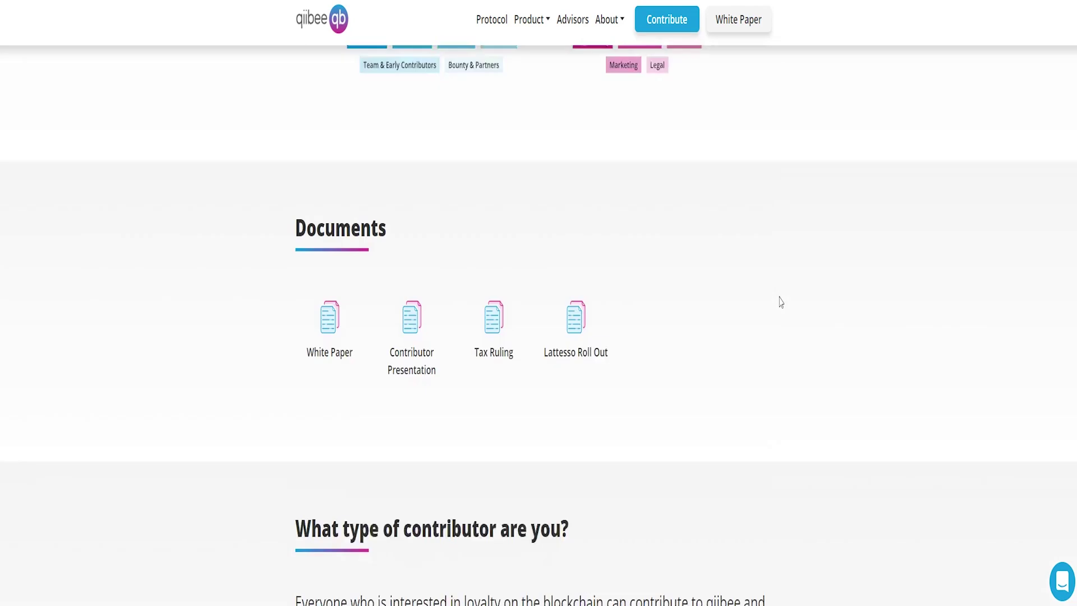
pyautogui.scroll(-5, 780, 302)
pyautogui.scroll(-5, 808, 336)
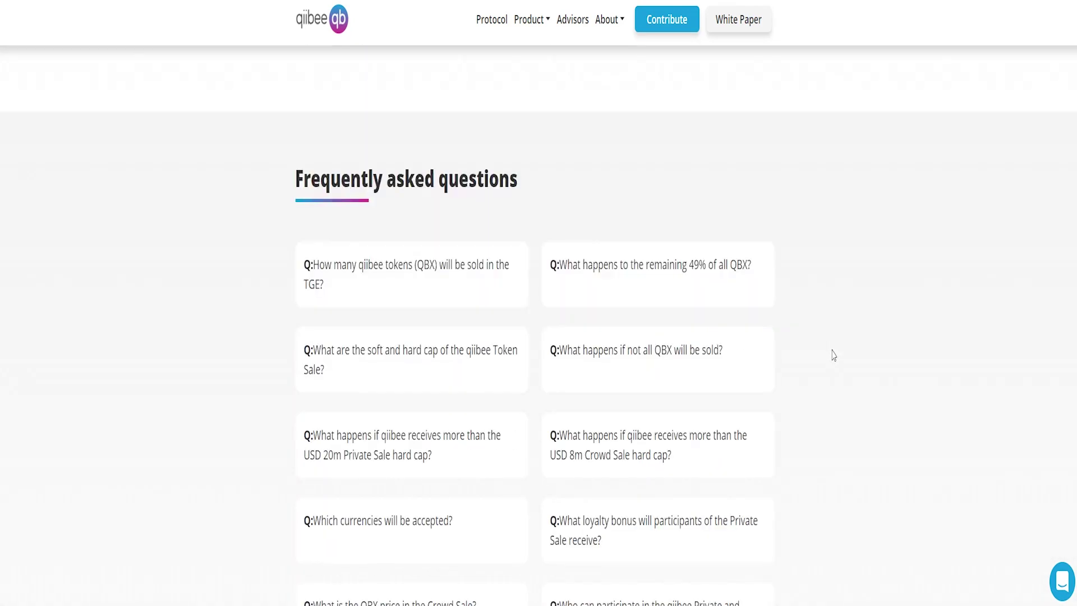
pyautogui.scroll(-4, 815, 336)
pyautogui.scroll(2, 815, 336)
pyautogui.click(402, 126)
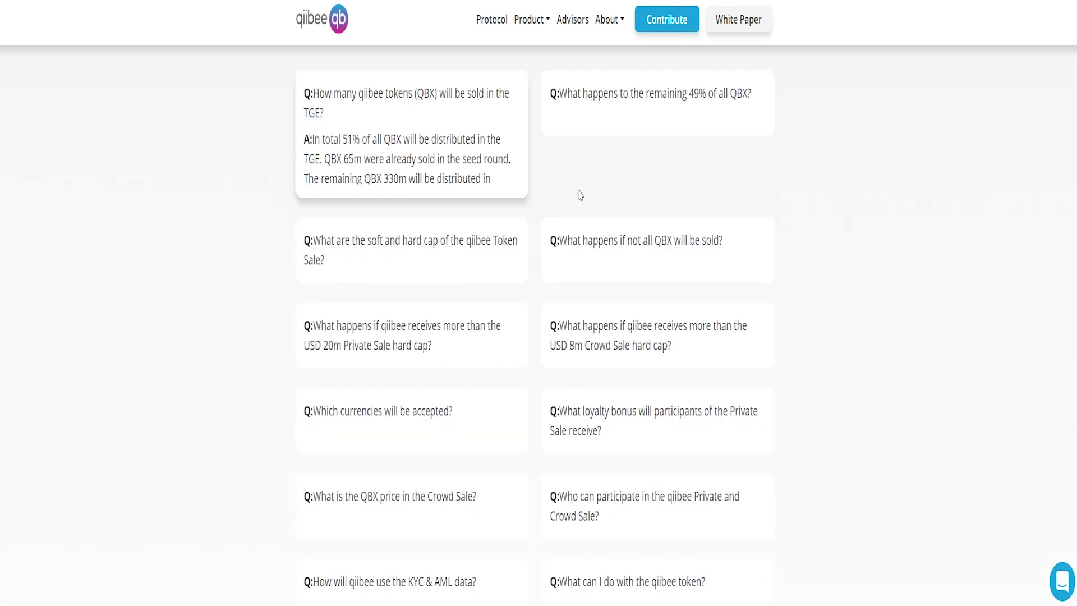
pyautogui.click(643, 139)
pyautogui.click(649, 305)
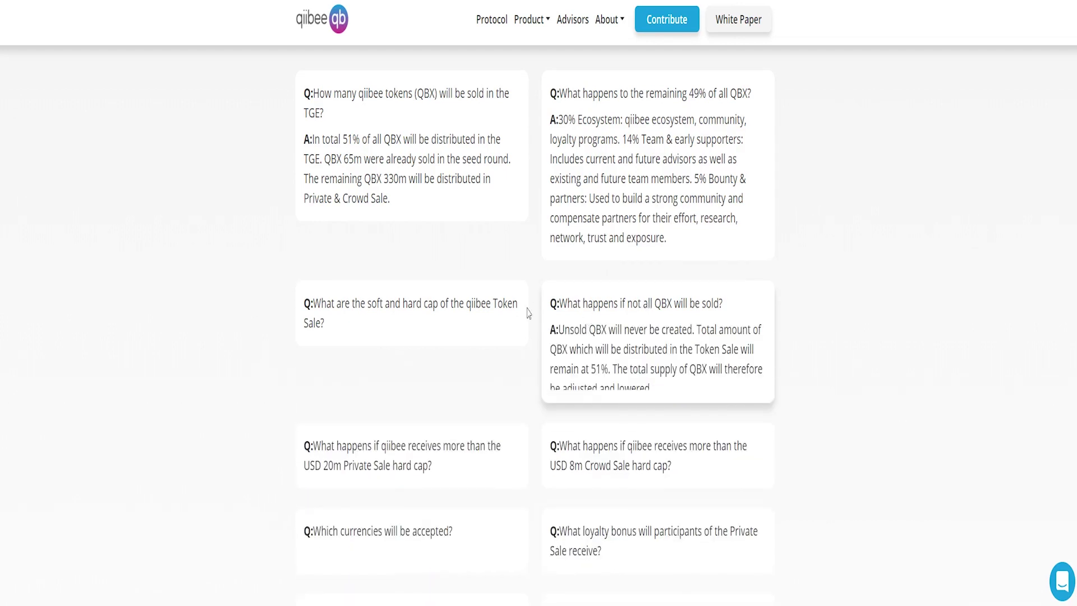
pyautogui.click(484, 308)
pyautogui.scroll(-2, 565, 319)
pyautogui.click(473, 332)
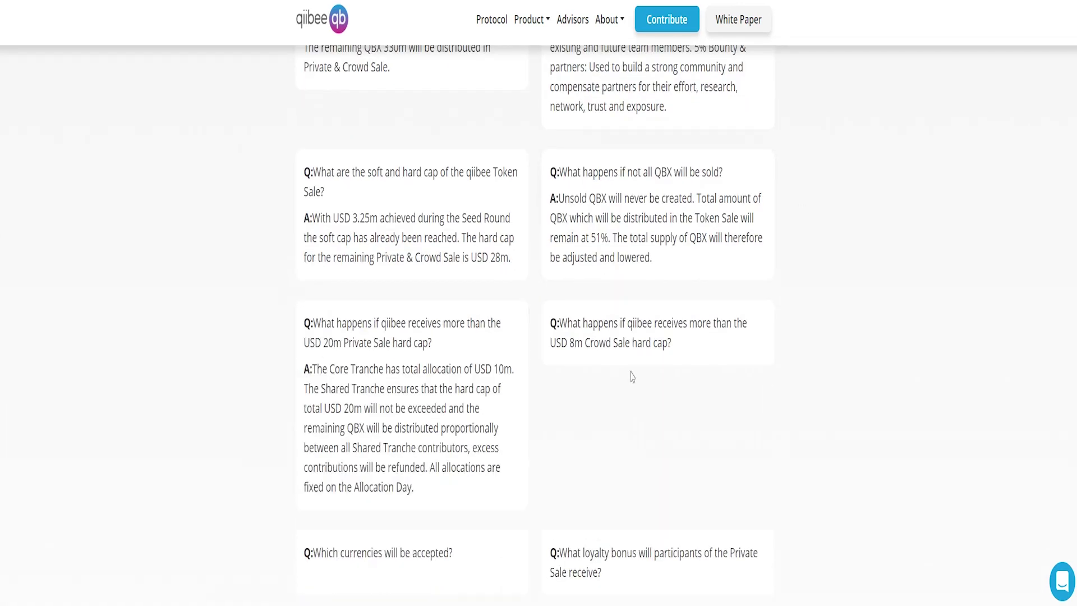
pyautogui.scroll(-3, 633, 378)
# - Expand FAQ answers on loyalty bonus, accepted currencies, Crowd Sale price, participants and token uses
pyautogui.click(620, 373)
pyautogui.click(476, 356)
pyautogui.scroll(-3, 471, 337)
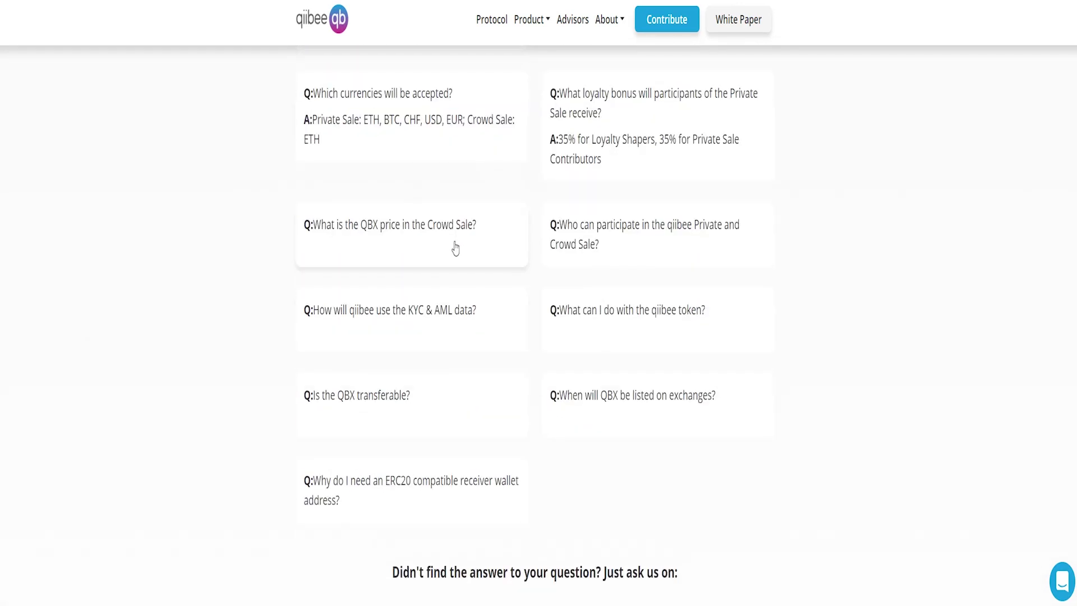
pyautogui.click(454, 249)
pyautogui.click(625, 227)
pyautogui.click(577, 404)
# - Expand FAQ answers on KYC & AML data, QBX transferability, exchange listing and ERC20 wallets
pyautogui.click(511, 387)
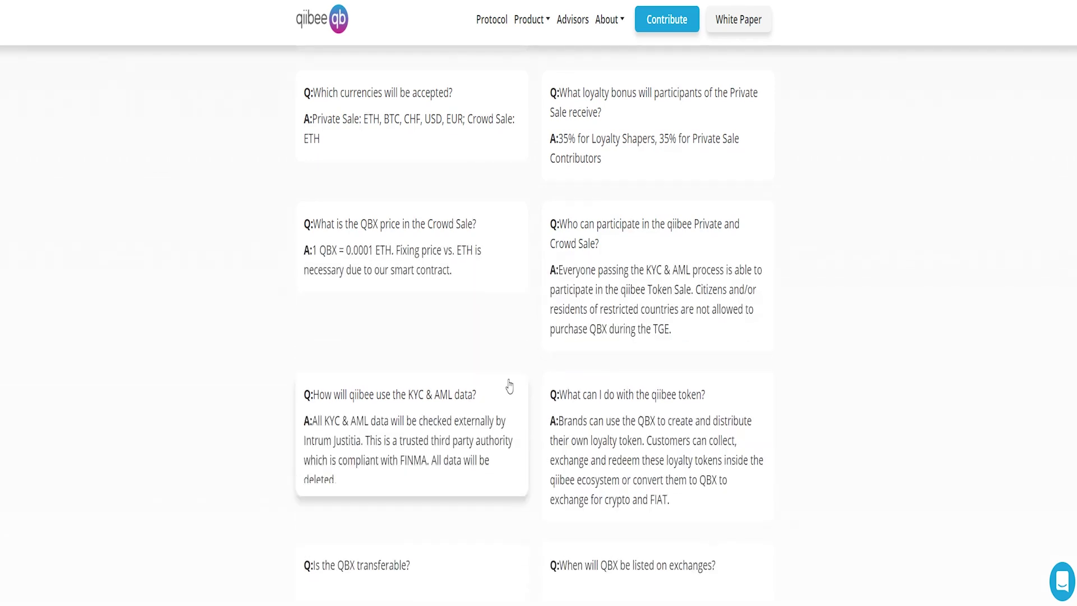
pyautogui.scroll(-3, 505, 371)
pyautogui.click(413, 313)
pyautogui.click(676, 314)
pyautogui.click(445, 435)
pyautogui.scroll(-2, 675, 356)
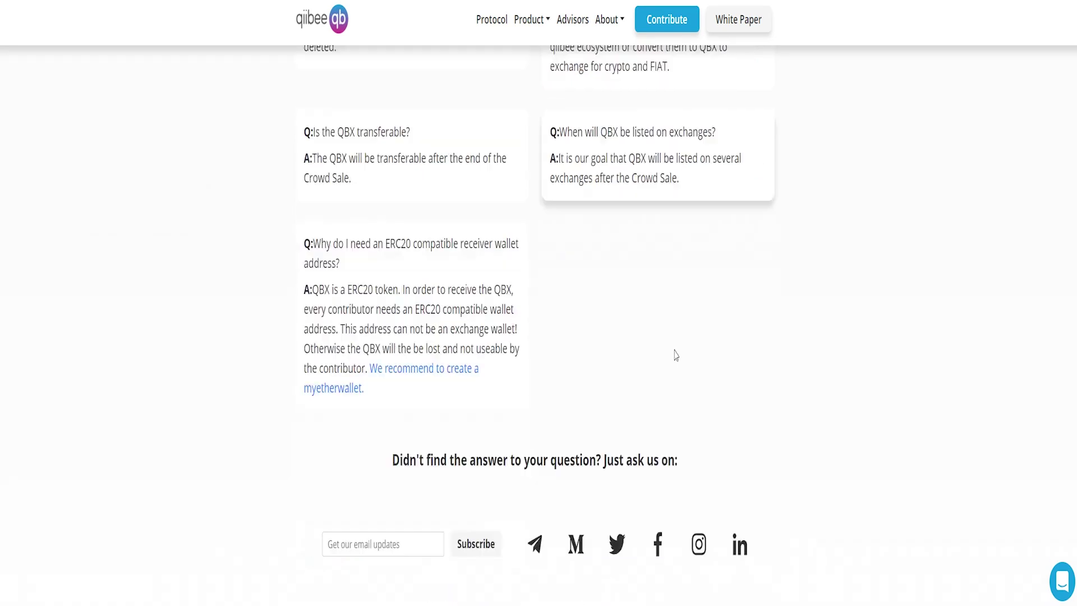
pyautogui.scroll(-2, 700, 365)
pyautogui.scroll(-2, 740, 390)
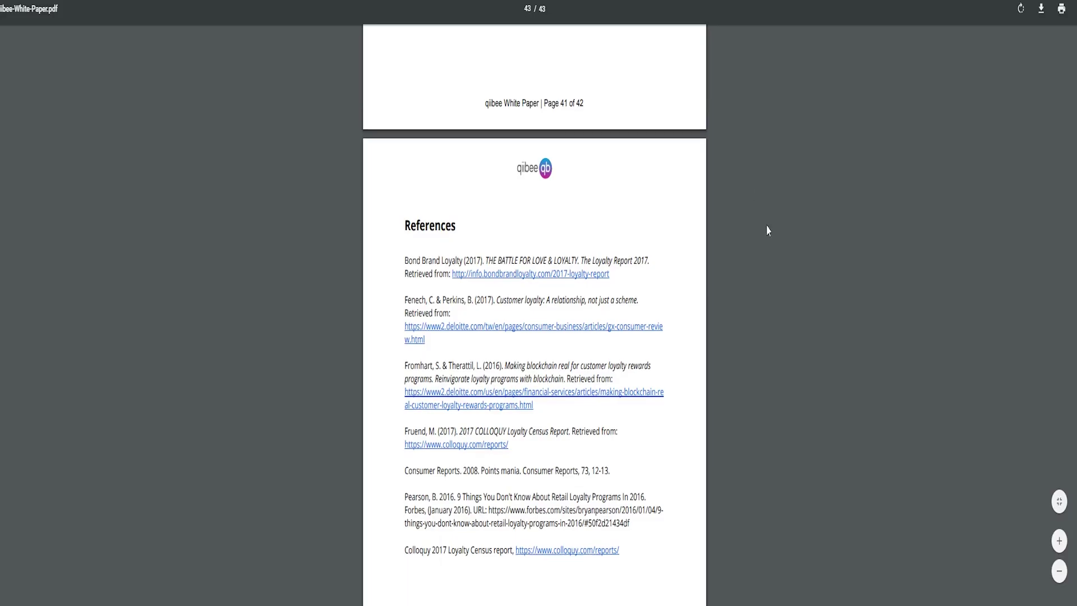
pyautogui.scroll(10, 767, 229)
# - Jump to page 1 of the White Paper and scroll through to the References page
pyautogui.press('Home')
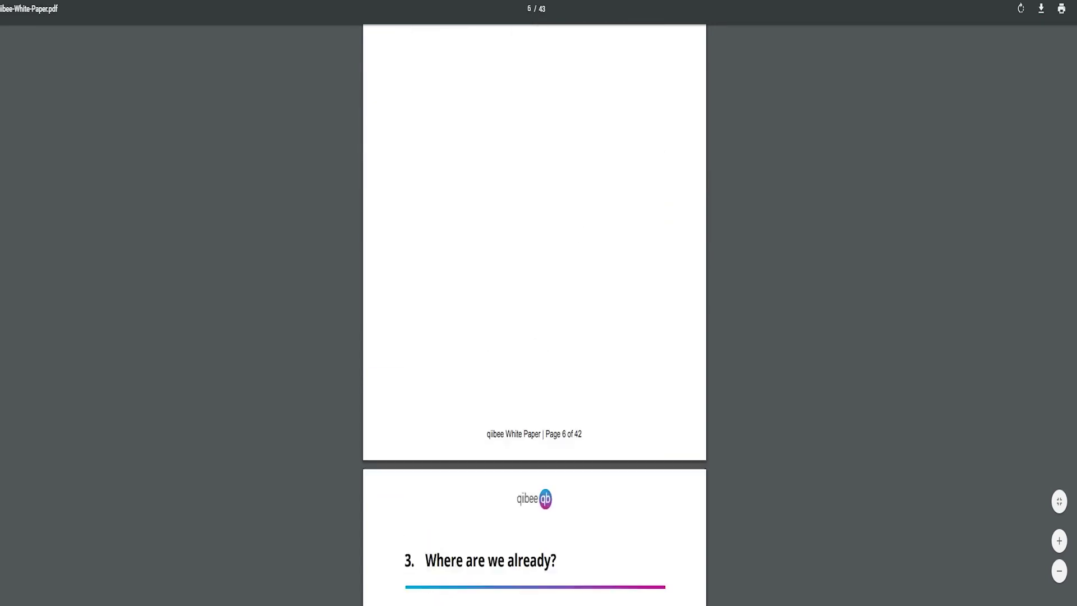
pyautogui.scroll(-5, 965, 387)
pyautogui.scroll(-8, 964, 385)
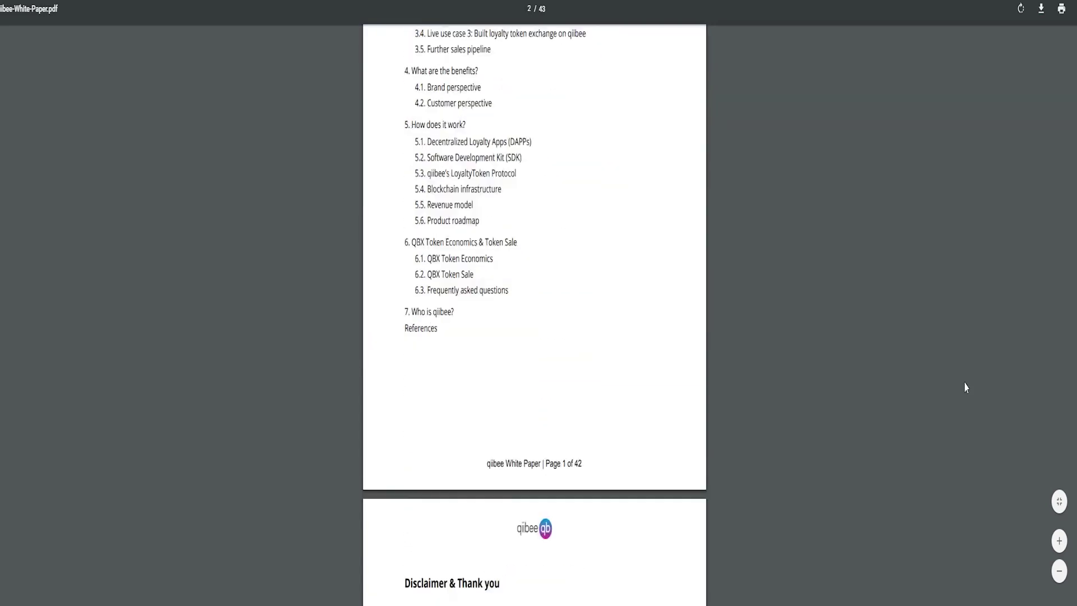
pyautogui.scroll(-10, 962, 384)
pyautogui.scroll(-2, 960, 381)
pyautogui.scroll(-5, 957, 380)
pyautogui.scroll(-6, 954, 376)
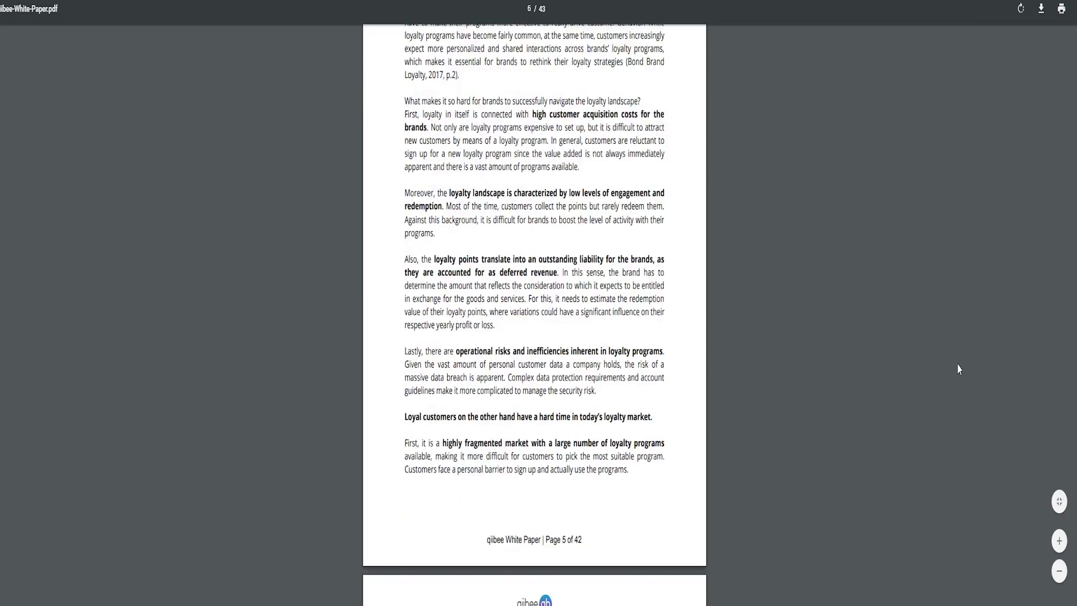
pyautogui.scroll(-8, 959, 368)
pyautogui.scroll(-9, 962, 361)
pyautogui.scroll(-6, 960, 371)
pyautogui.scroll(-7, 983, 435)
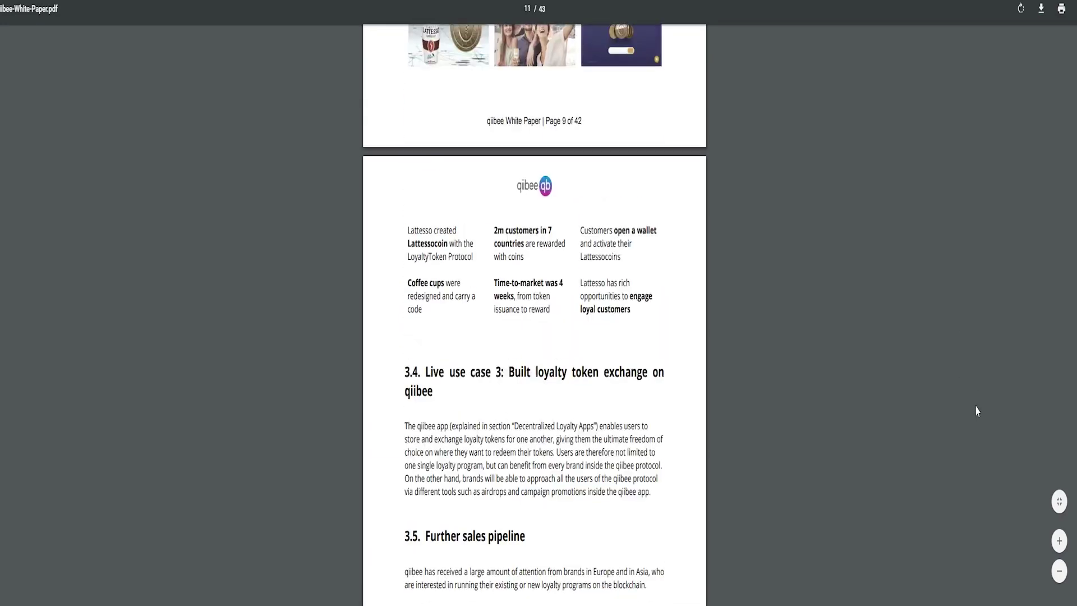
pyautogui.scroll(-7, 960, 387)
pyautogui.scroll(-6, 940, 343)
pyautogui.scroll(-5, 877, 301)
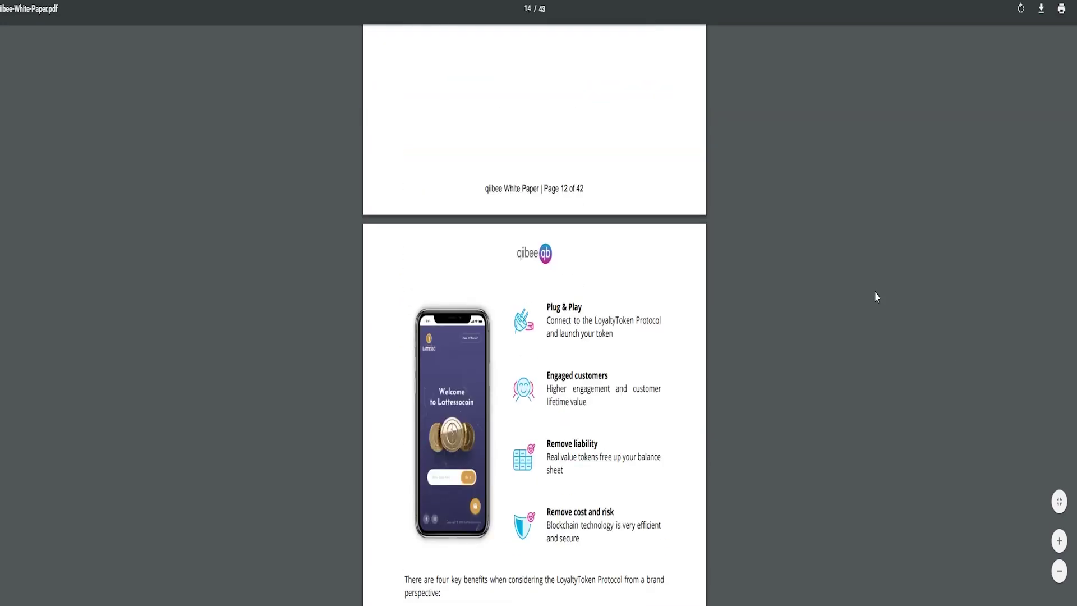
pyautogui.scroll(-7, 863, 261)
pyautogui.scroll(-5, 848, 227)
pyautogui.scroll(-6, 837, 233)
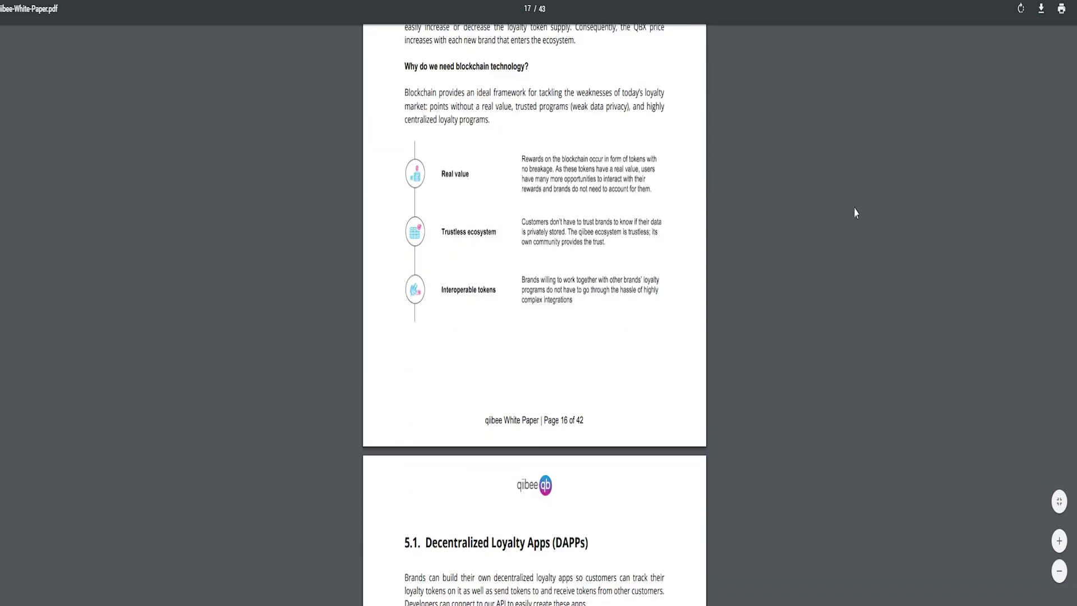
pyautogui.scroll(-6, 854, 211)
pyautogui.scroll(-6, 884, 166)
pyautogui.scroll(-6, 892, 169)
pyautogui.scroll(-6, 892, 168)
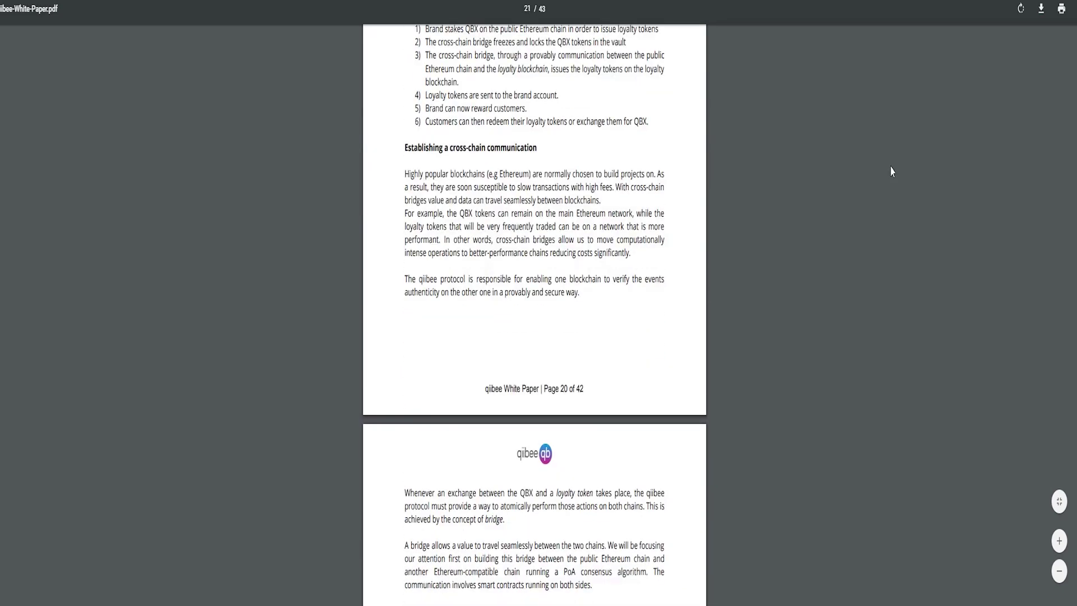
pyautogui.scroll(-6, 895, 166)
pyautogui.scroll(-6, 898, 174)
pyautogui.scroll(-6, 905, 190)
pyautogui.scroll(-6, 913, 197)
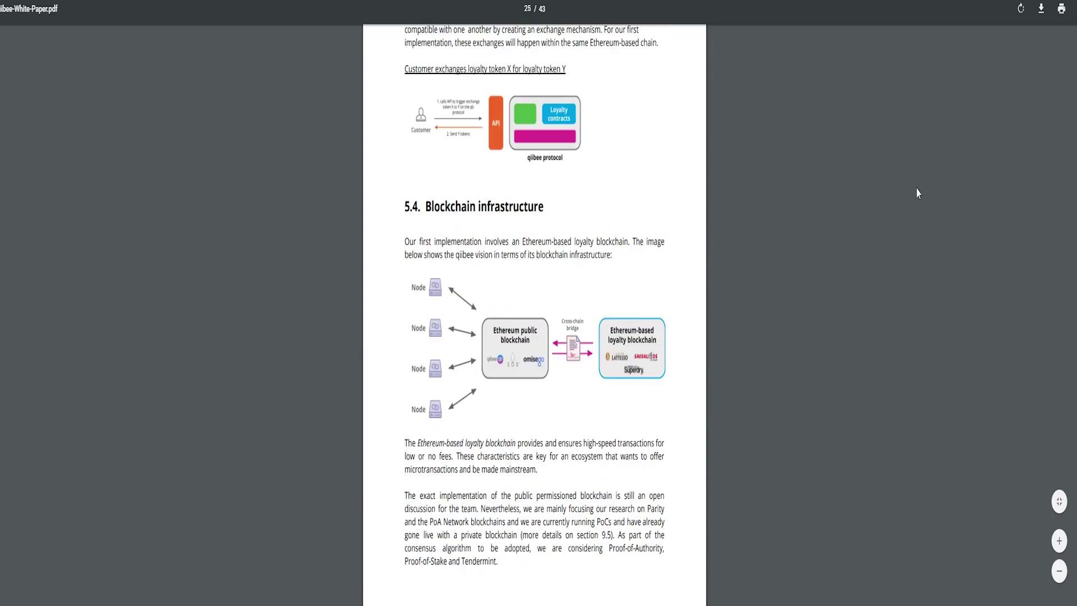
pyautogui.scroll(-6, 917, 178)
pyautogui.scroll(-6, 917, 173)
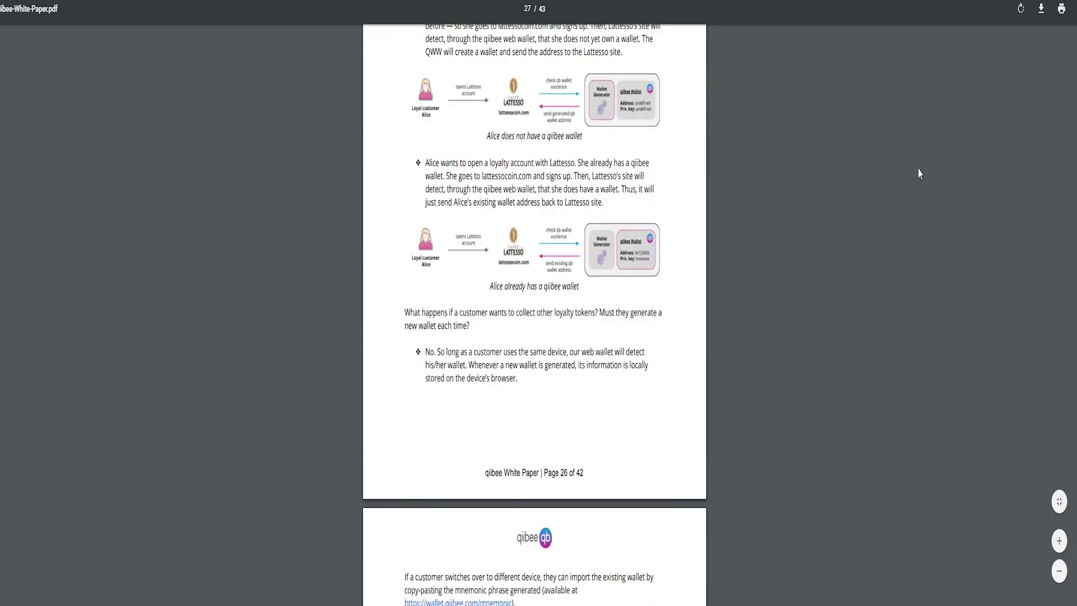
pyautogui.scroll(-6, 912, 210)
pyautogui.scroll(-6, 910, 204)
pyautogui.scroll(-6, 909, 206)
pyautogui.scroll(-6, 914, 195)
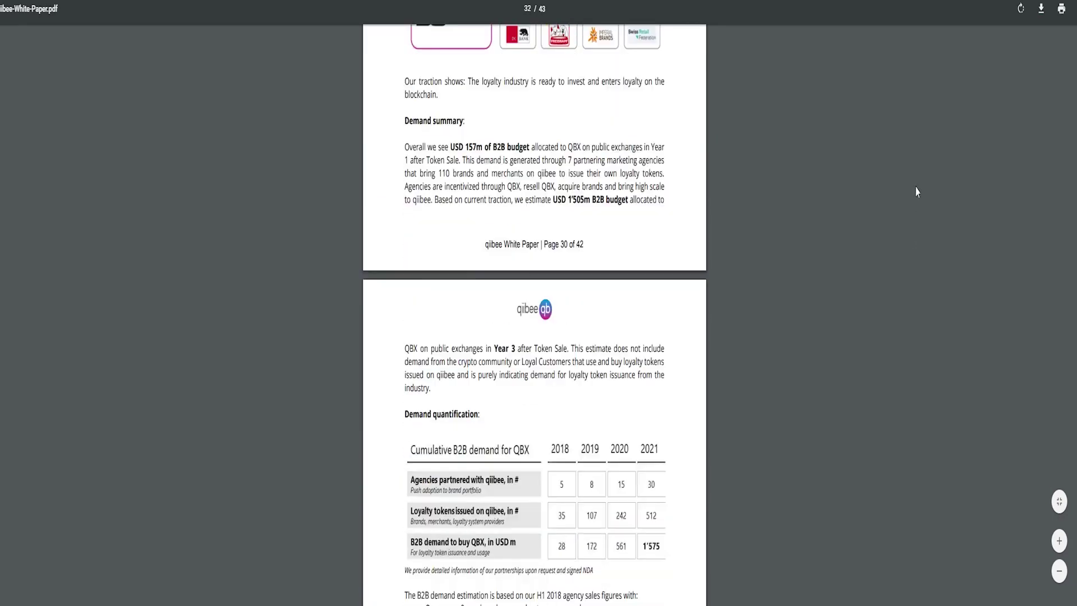
pyautogui.scroll(-6, 917, 190)
pyautogui.scroll(-10, 917, 195)
pyautogui.scroll(-2, 916, 198)
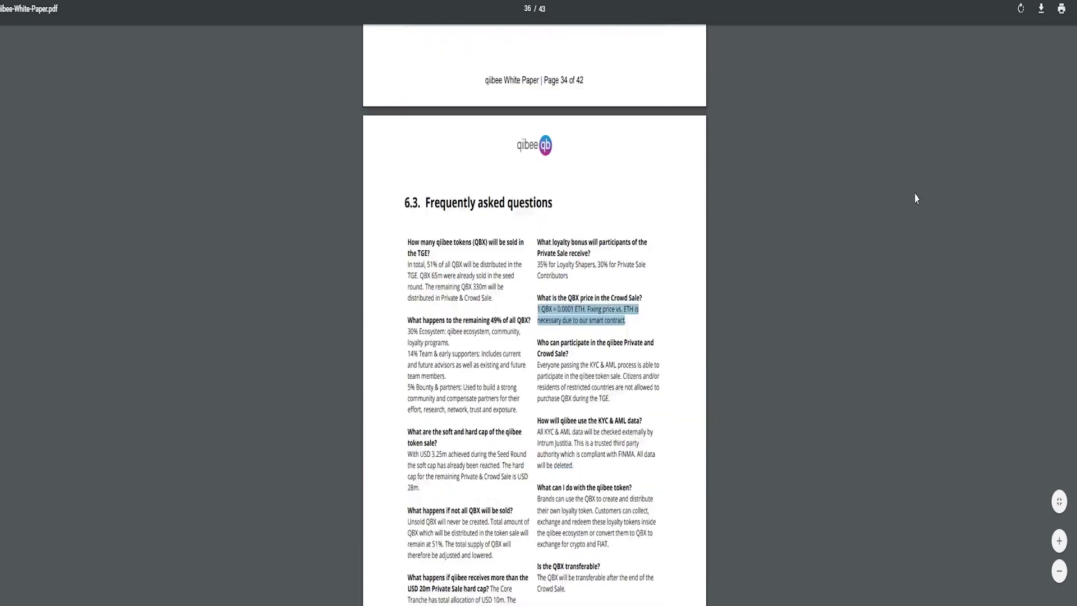
pyautogui.scroll(-5, 915, 200)
pyautogui.scroll(-5, 915, 201)
pyautogui.scroll(-6, 913, 204)
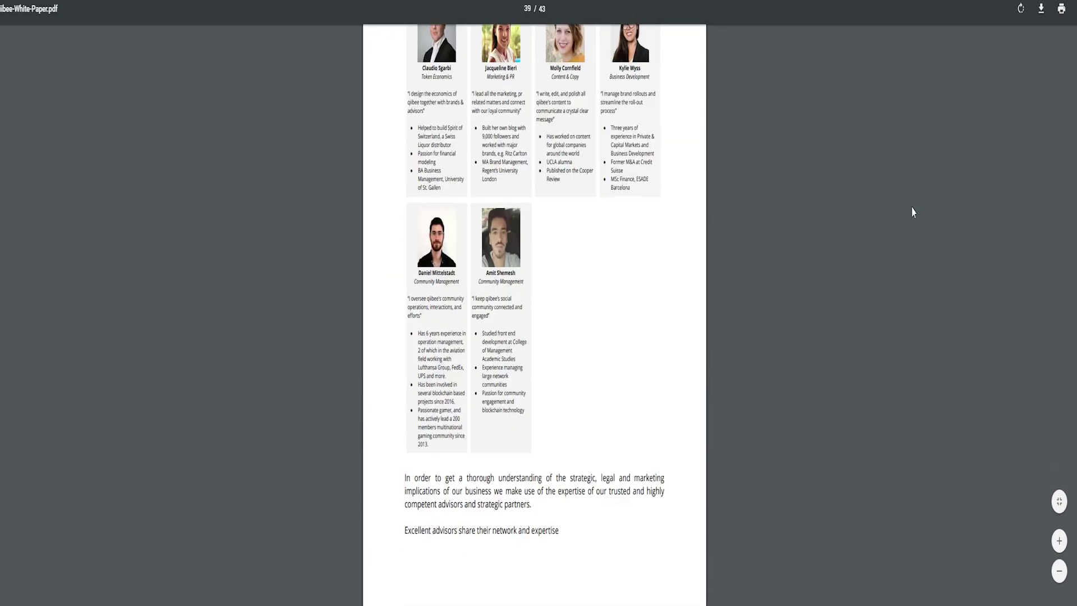
pyautogui.scroll(-5, 912, 205)
pyautogui.scroll(-3, 912, 210)
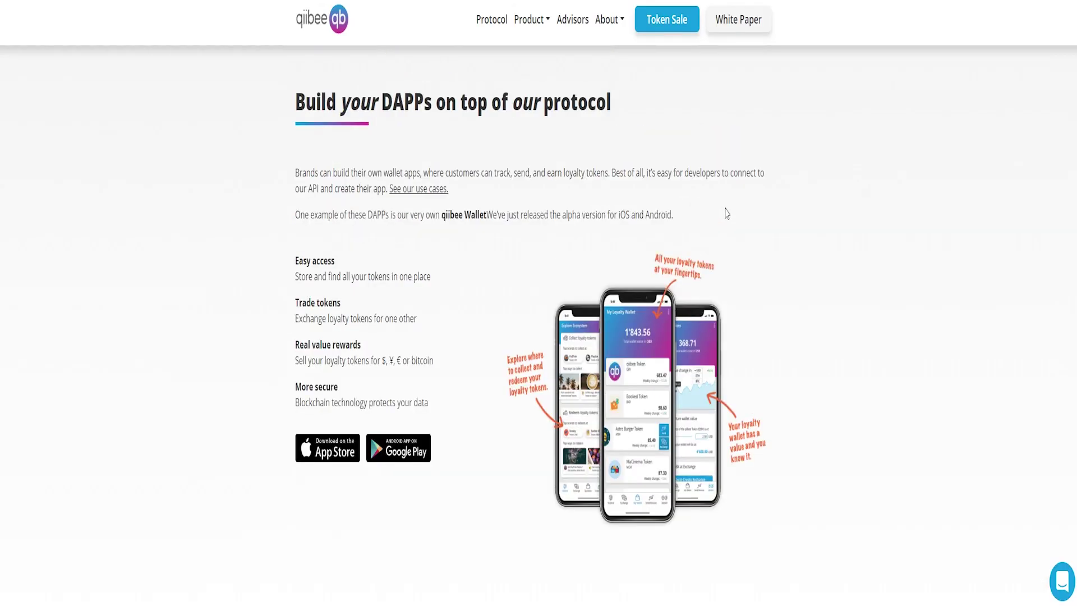
pyautogui.scroll(5, 723, 211)
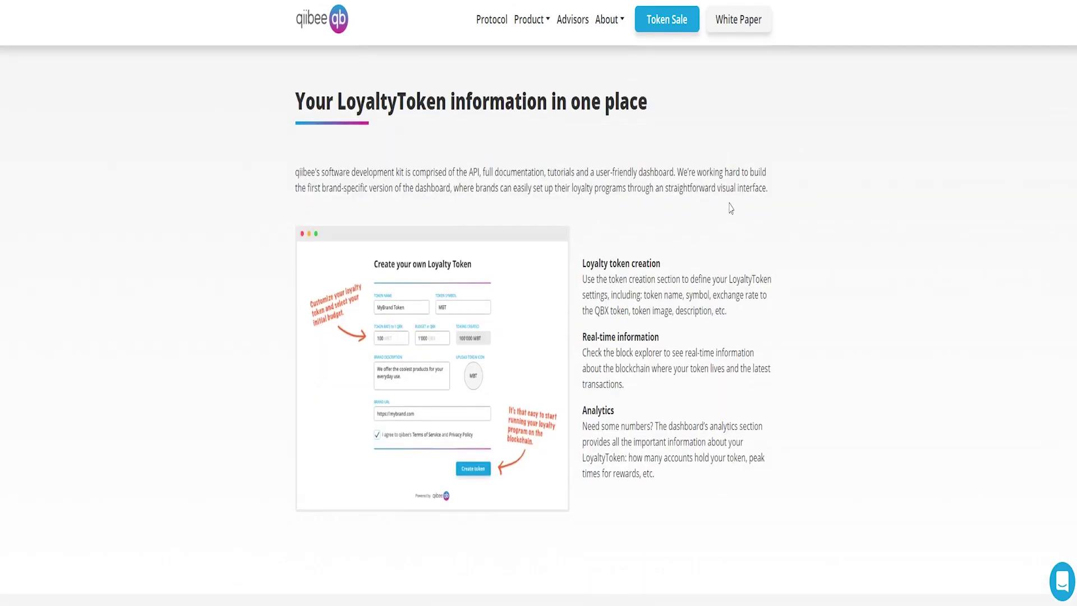
pyautogui.scroll(5, 731, 209)
pyautogui.scroll(-5, 800, 204)
pyautogui.scroll(-5, 823, 233)
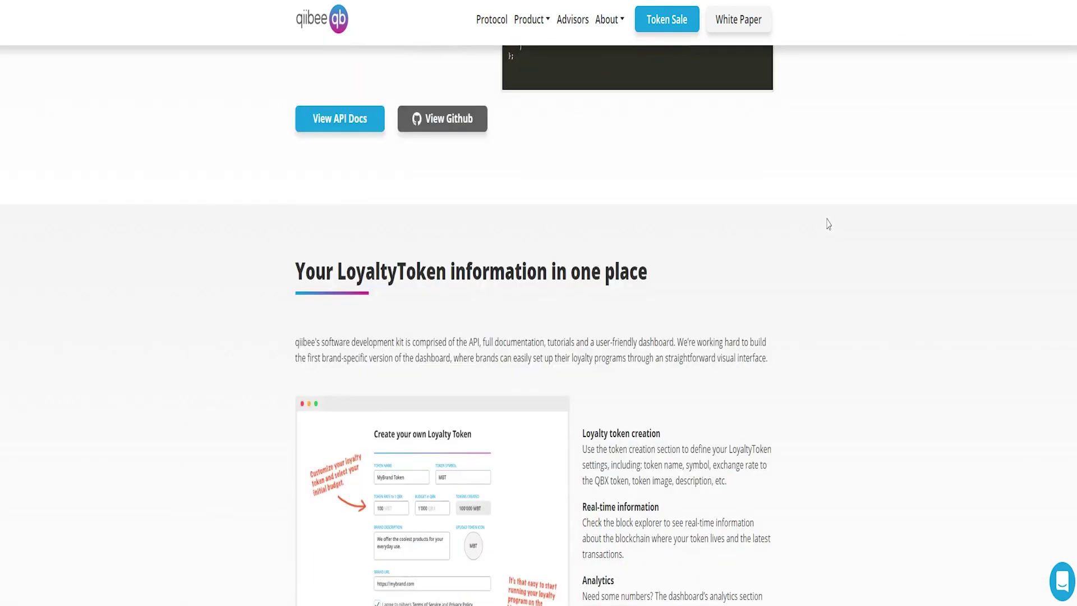
pyautogui.scroll(-3, 827, 224)
pyautogui.scroll(-5, 847, 268)
pyautogui.scroll(-3, 858, 269)
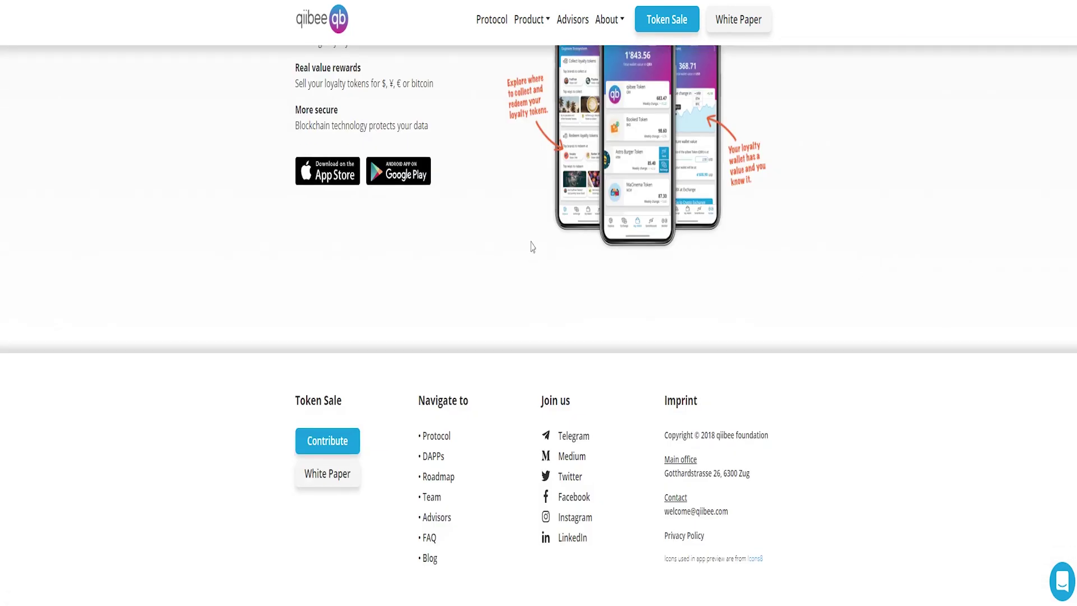
pyautogui.scroll(5, 749, 274)
pyautogui.scroll(5, 749, 273)
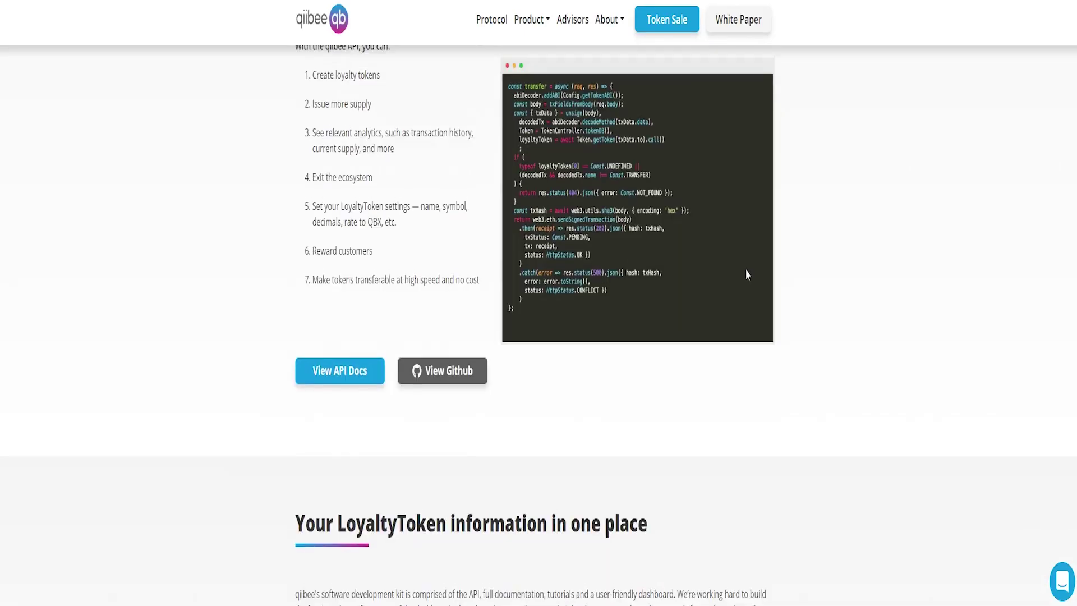
pyautogui.scroll(5, 749, 273)
pyautogui.scroll(-5, 749, 274)
pyautogui.scroll(-5, 733, 268)
pyautogui.scroll(-5, 716, 261)
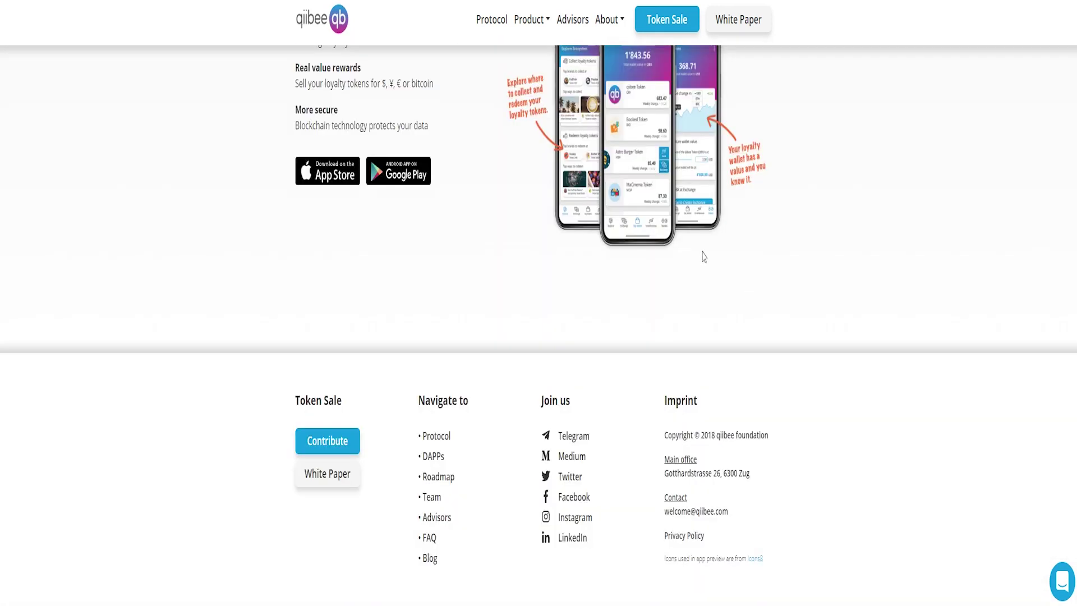
# - On the Token Sale page, view and then close the Loyalty Shaper contribution form
pyautogui.click(648, 32)
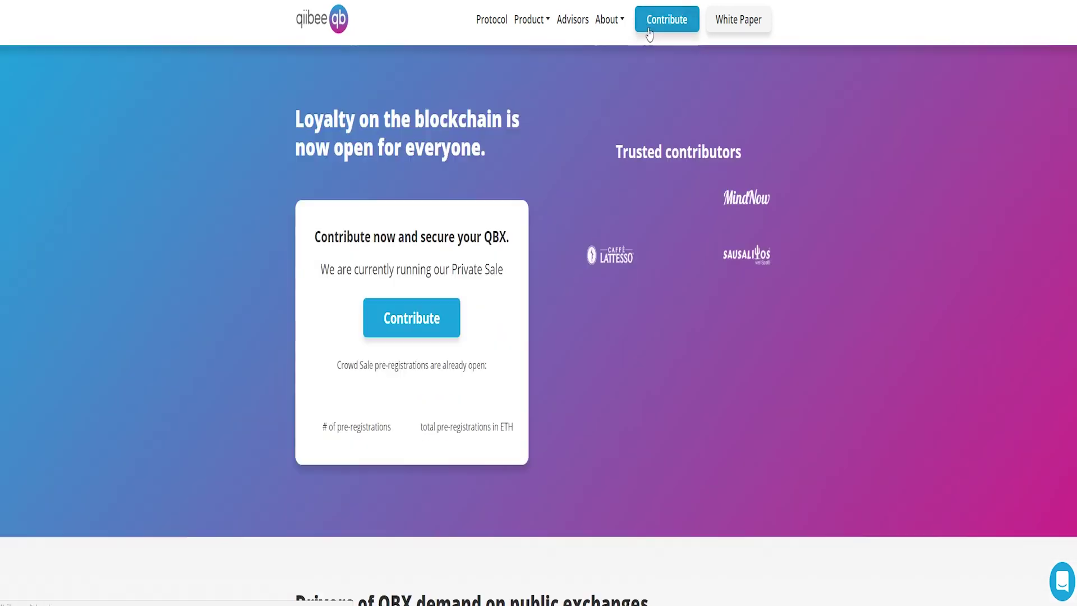
pyautogui.scroll(-1, 503, 235)
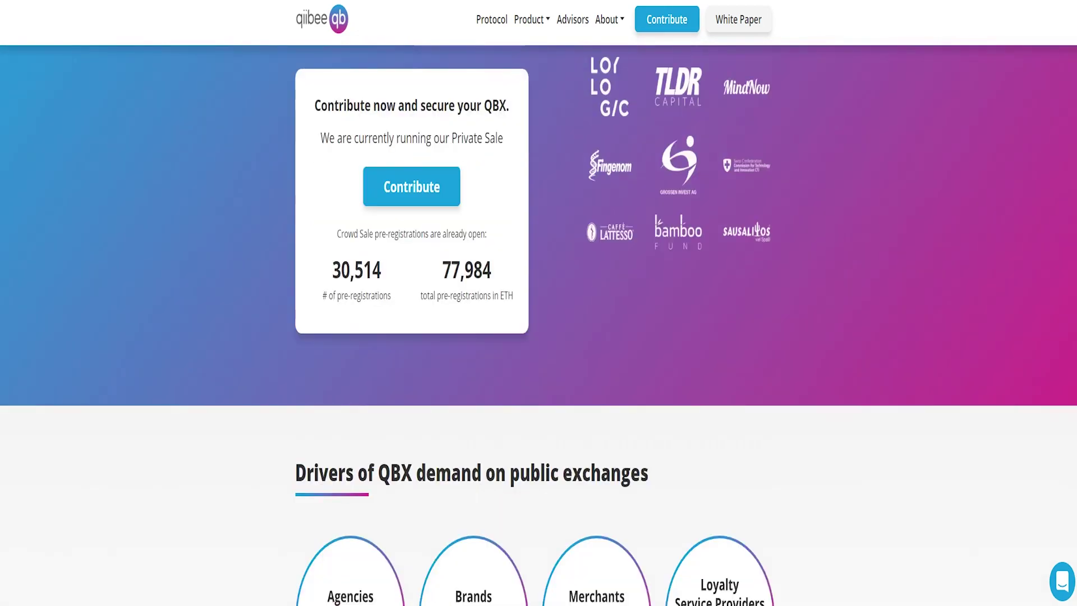
pyautogui.scroll(-3, 503, 235)
pyautogui.scroll(3, 502, 235)
pyautogui.click(455, 245)
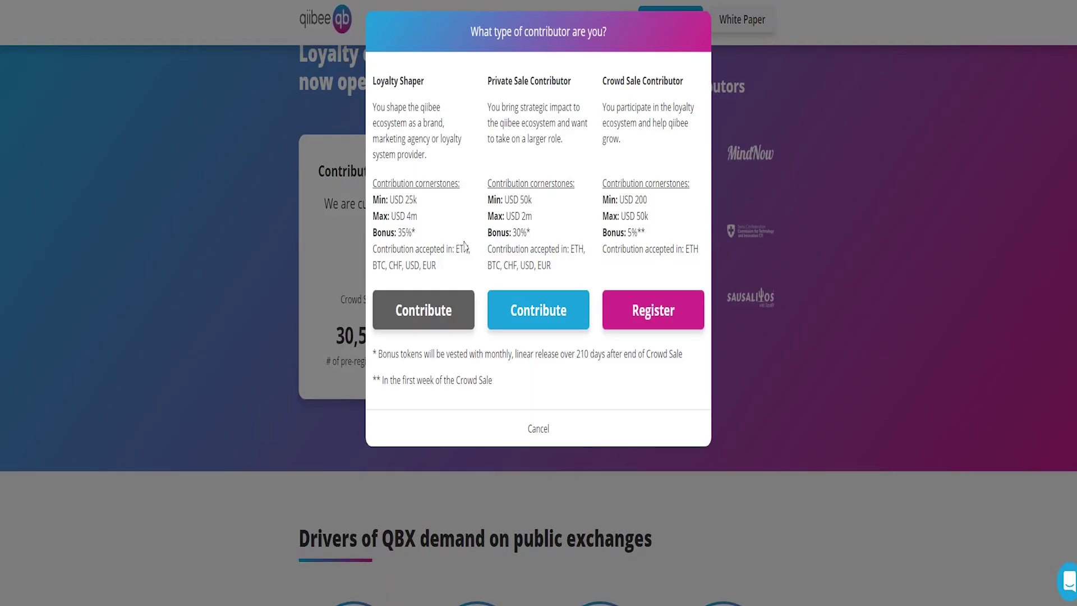
pyautogui.click(452, 319)
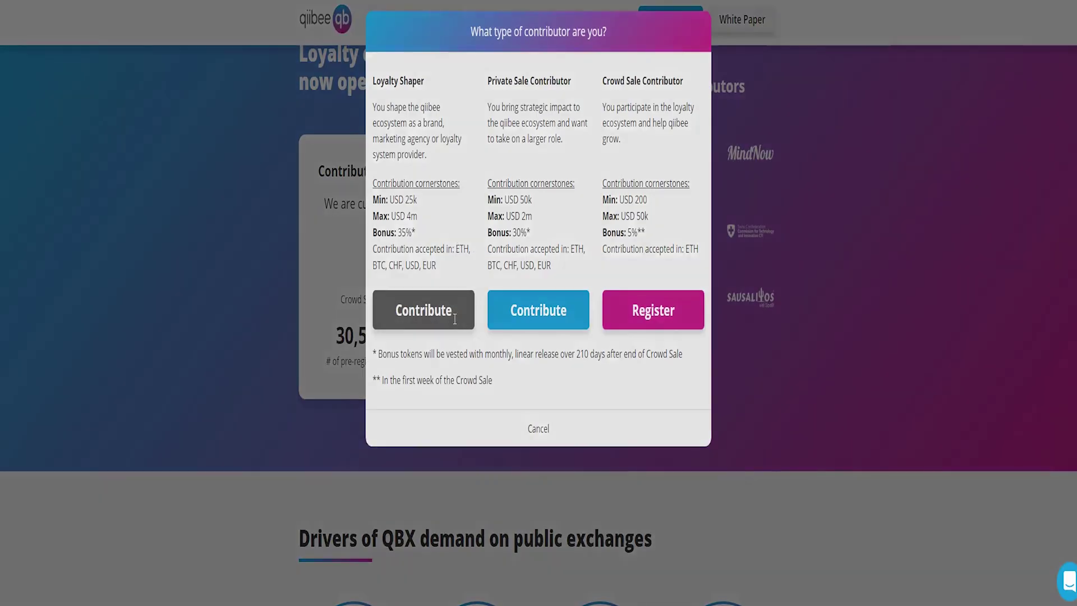
pyautogui.click(306, 109)
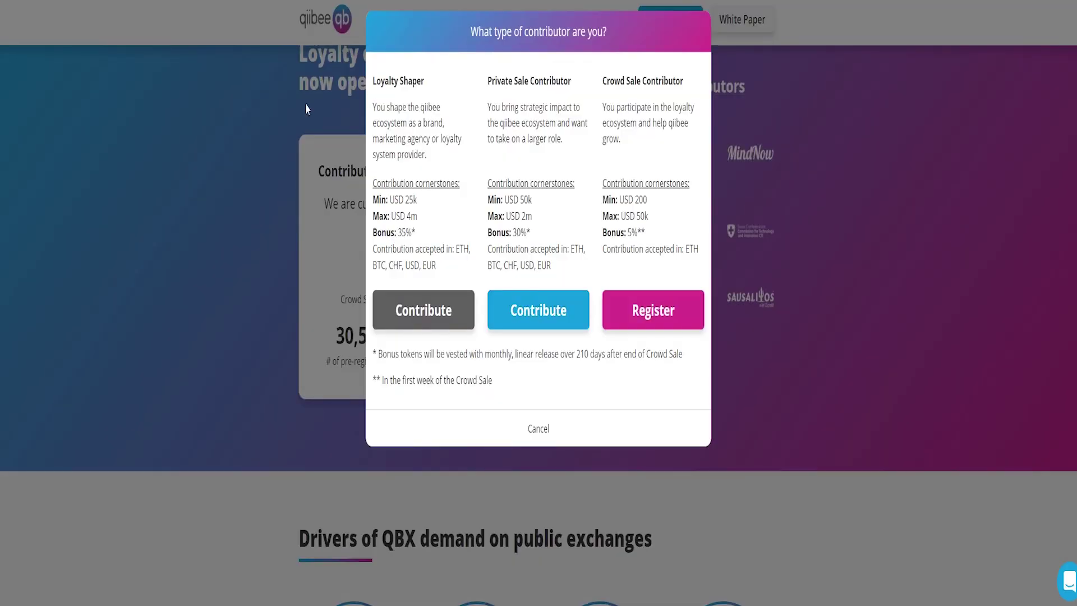
pyautogui.scroll(5, 615, 278)
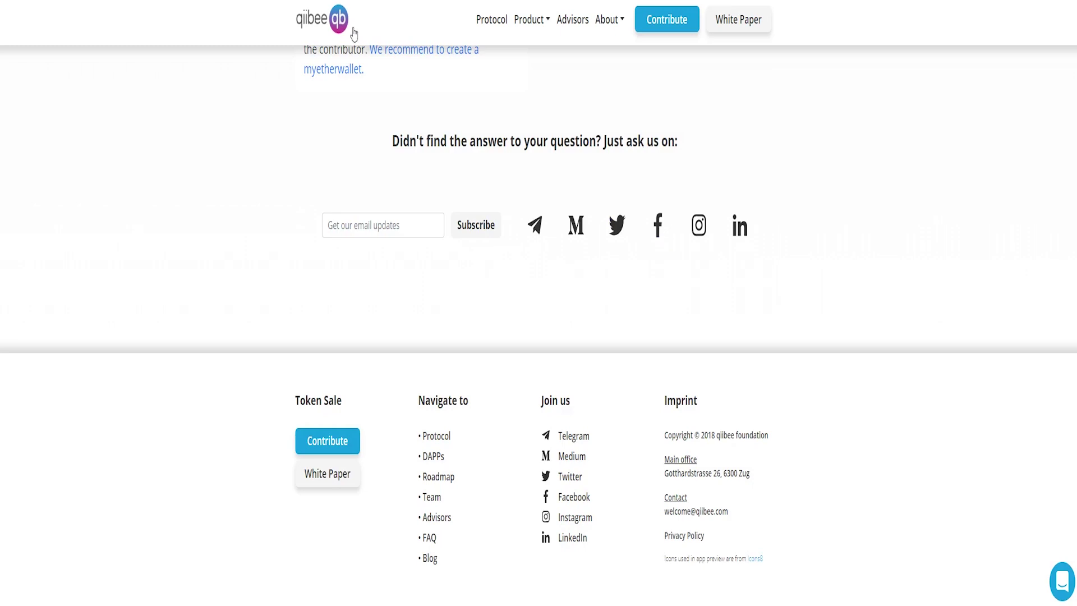
pyautogui.scroll(5, 667, 320)
pyautogui.scroll(5, 680, 332)
pyautogui.scroll(5, 681, 318)
pyautogui.scroll(5, 680, 317)
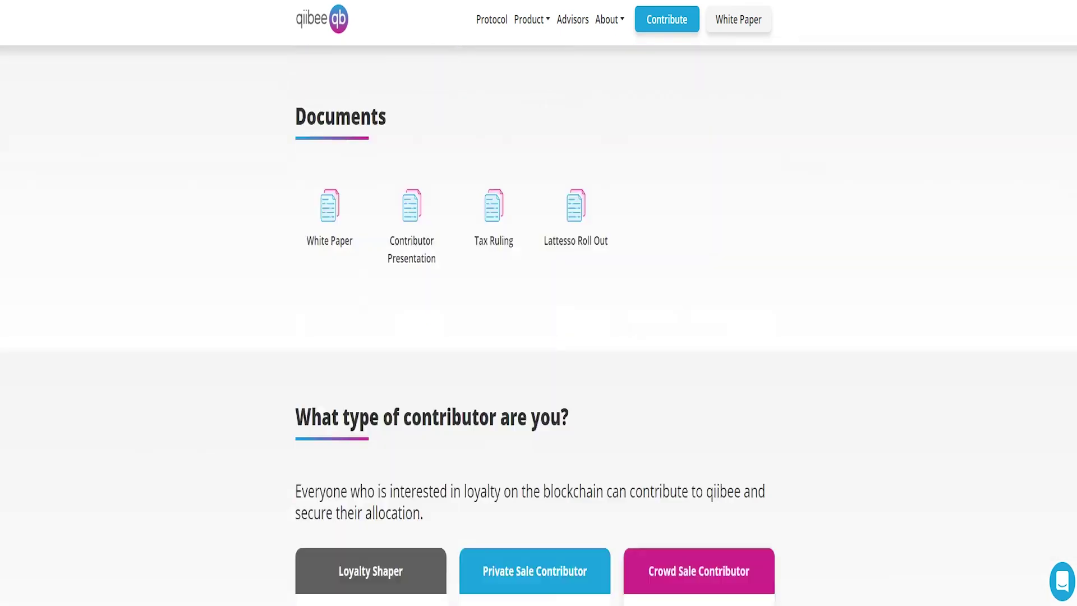
pyautogui.scroll(5, 681, 303)
pyautogui.scroll(5, 680, 303)
pyautogui.scroll(5, 680, 303)
pyautogui.scroll(1, 863, 302)
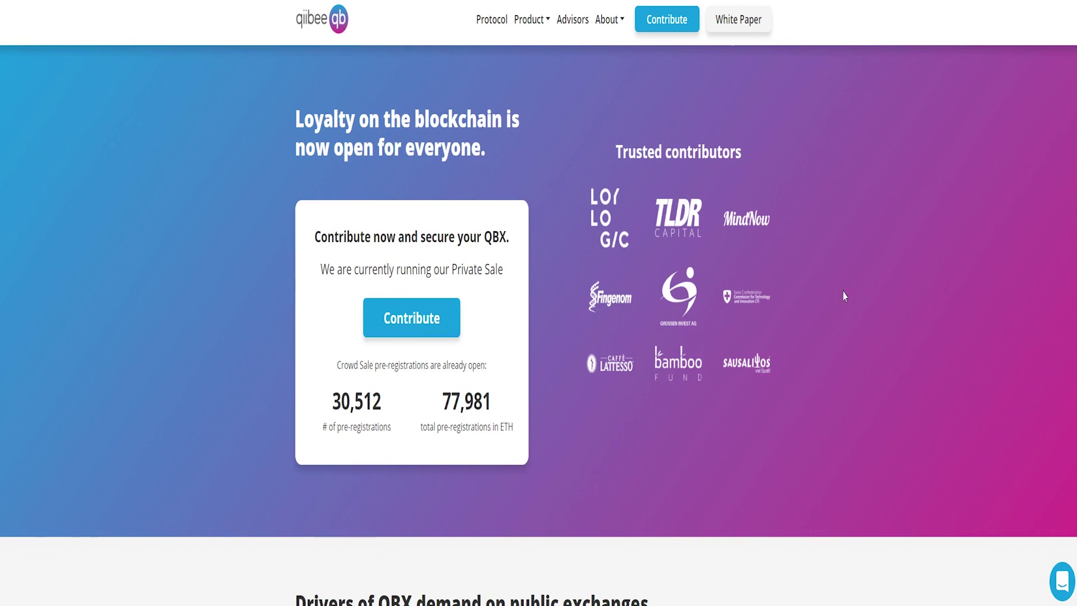
# - Jump to Advisors and browse each advisor's background details down to the Contributors heading
pyautogui.click(583, 24)
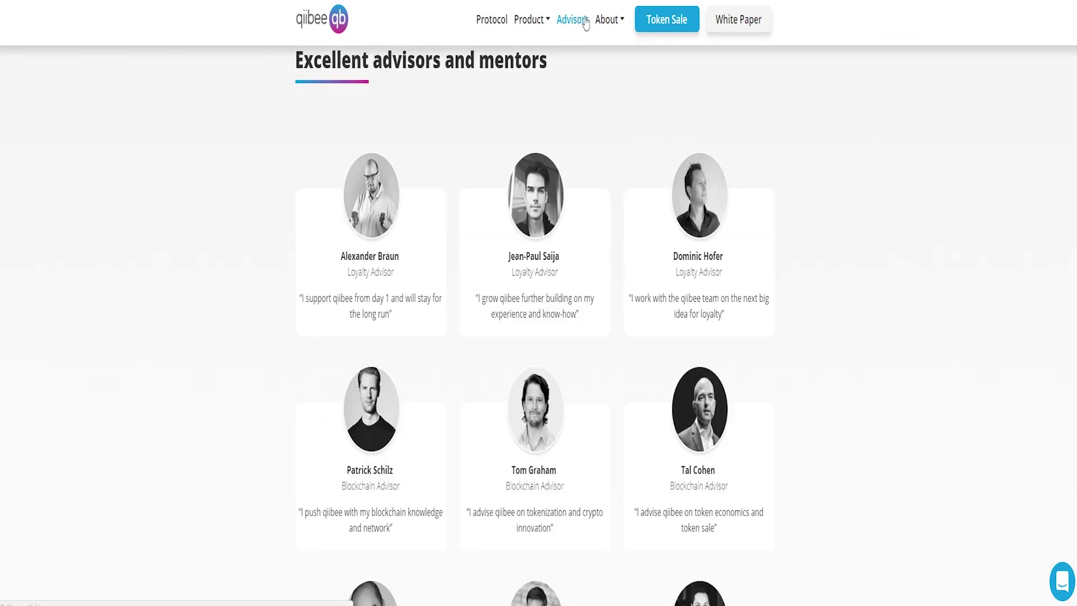
pyautogui.scroll(-3, 697, 123)
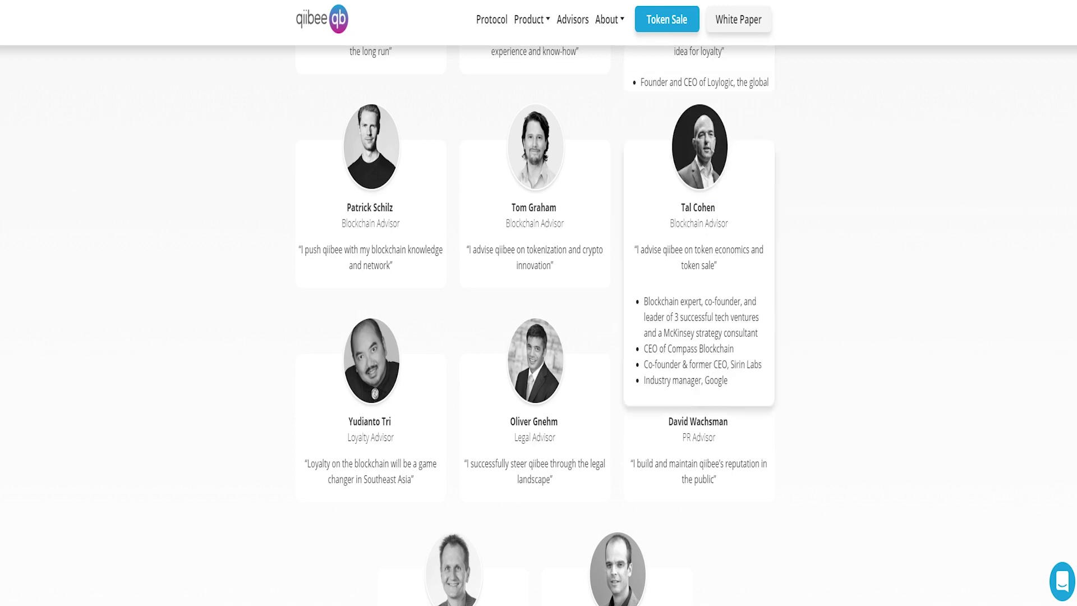
pyautogui.scroll(2, 604, 207)
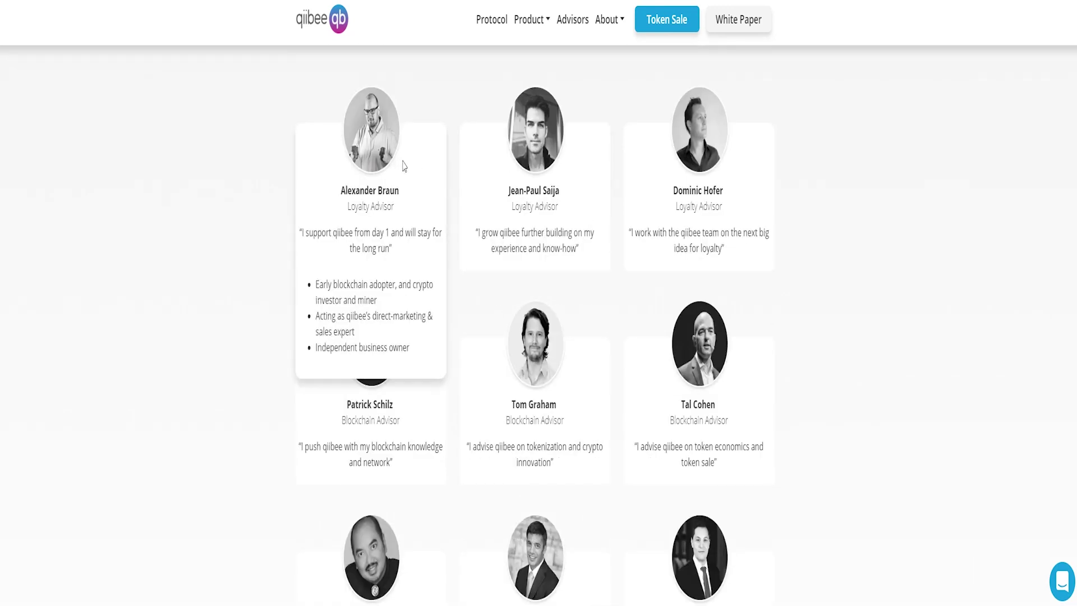
pyautogui.scroll(-2, 644, 198)
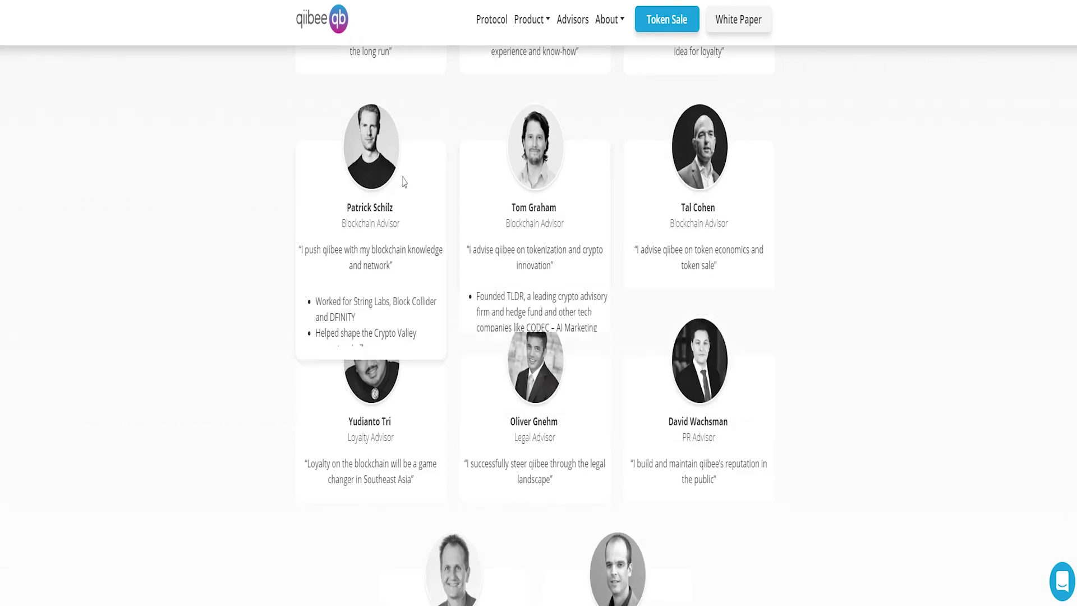
pyautogui.scroll(-1, 568, 312)
pyautogui.scroll(-1, 505, 278)
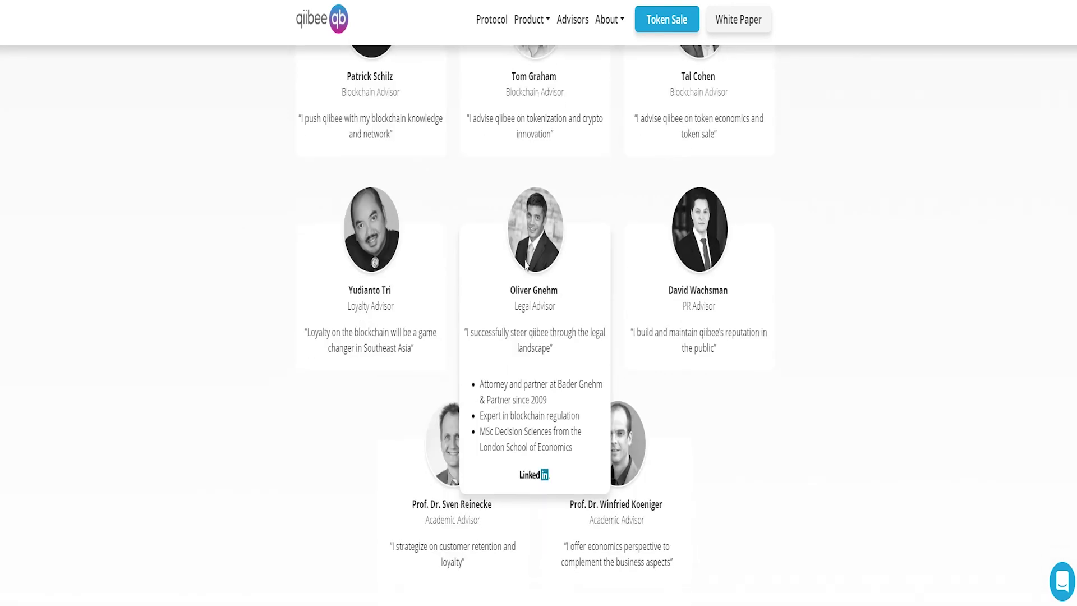
pyautogui.scroll(-1, 411, 222)
pyautogui.scroll(-2, 532, 268)
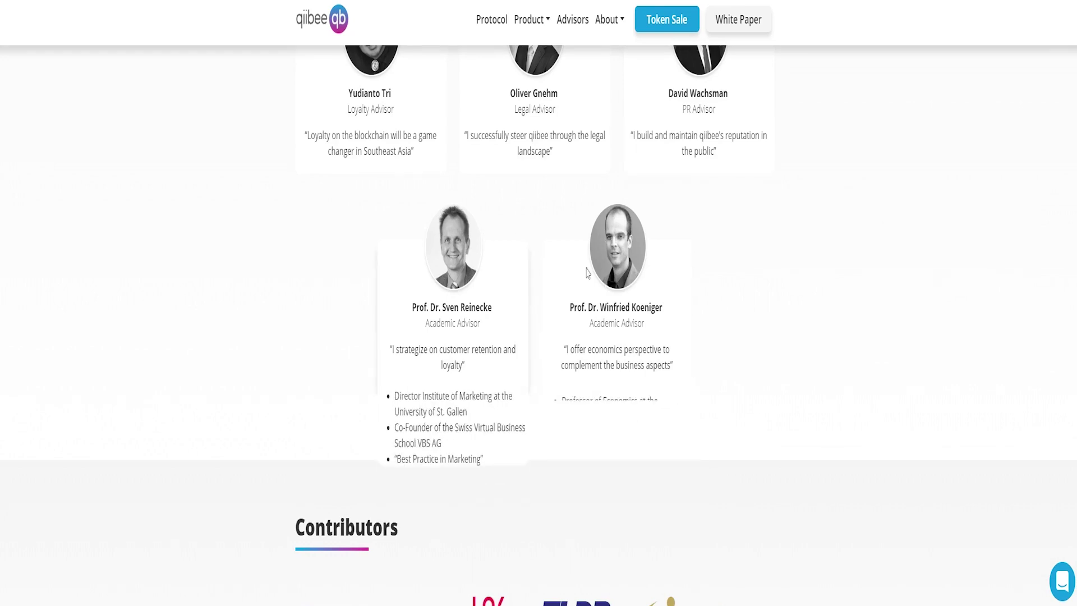
# - Visit the Team and Press sections from the About menu, reaching the conference gallery
pyautogui.click(610, 26)
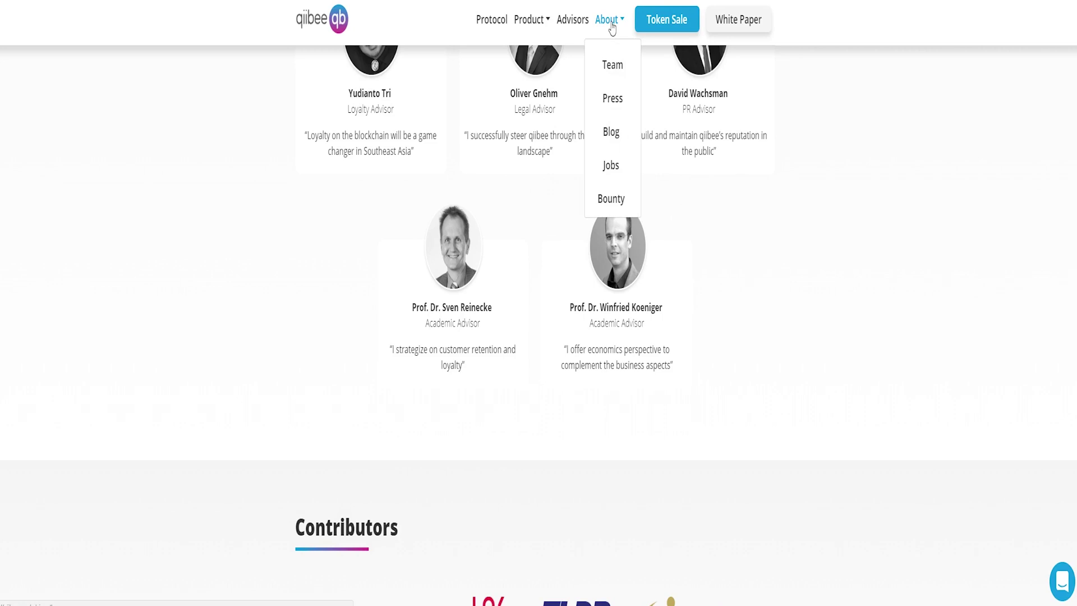
pyautogui.click(613, 68)
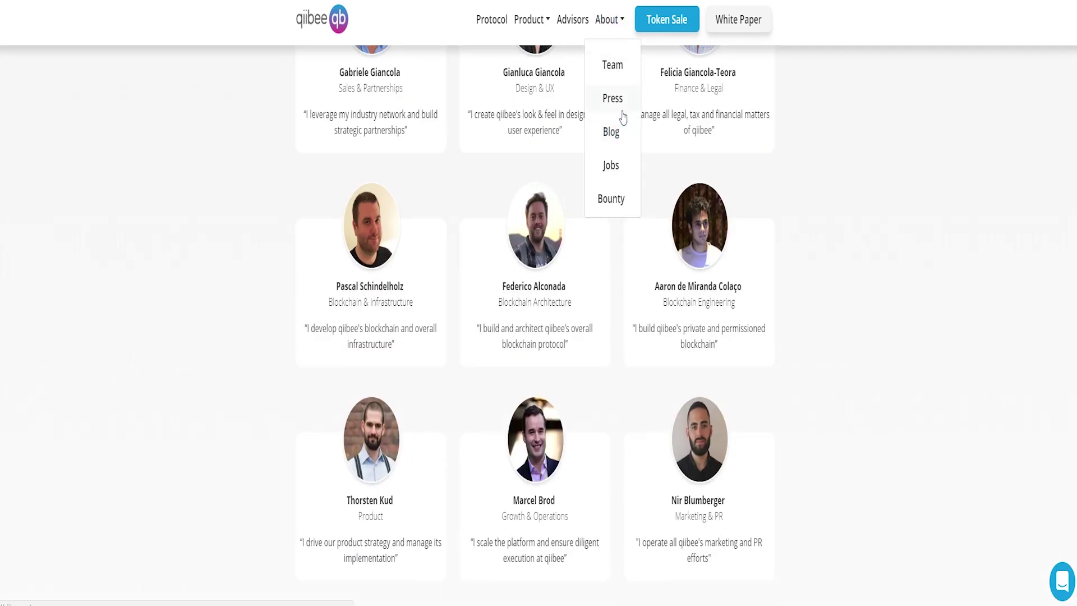
pyautogui.click(613, 99)
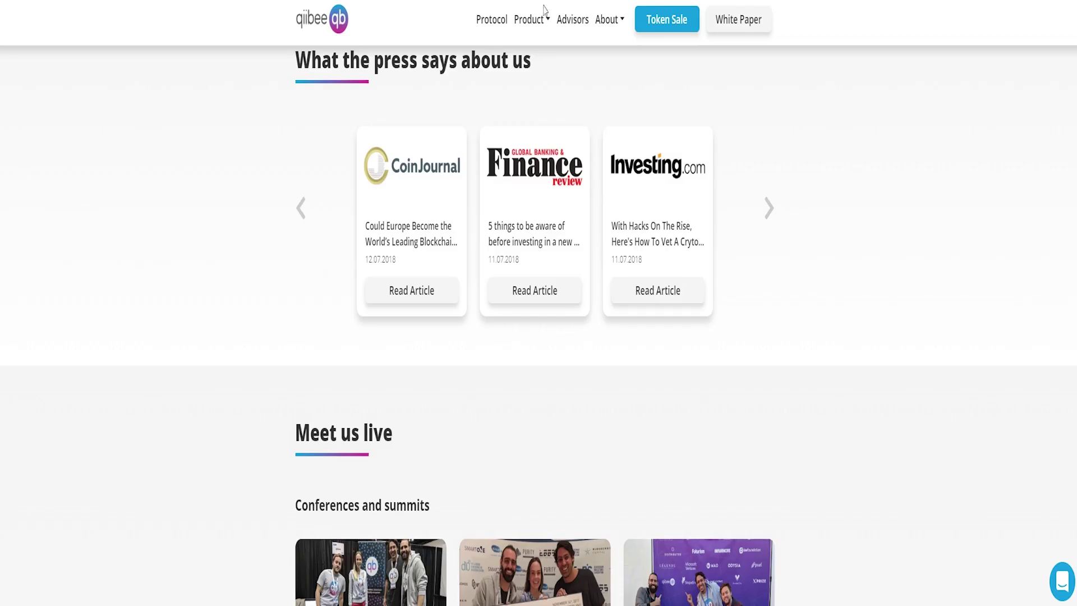
pyautogui.click(619, 35)
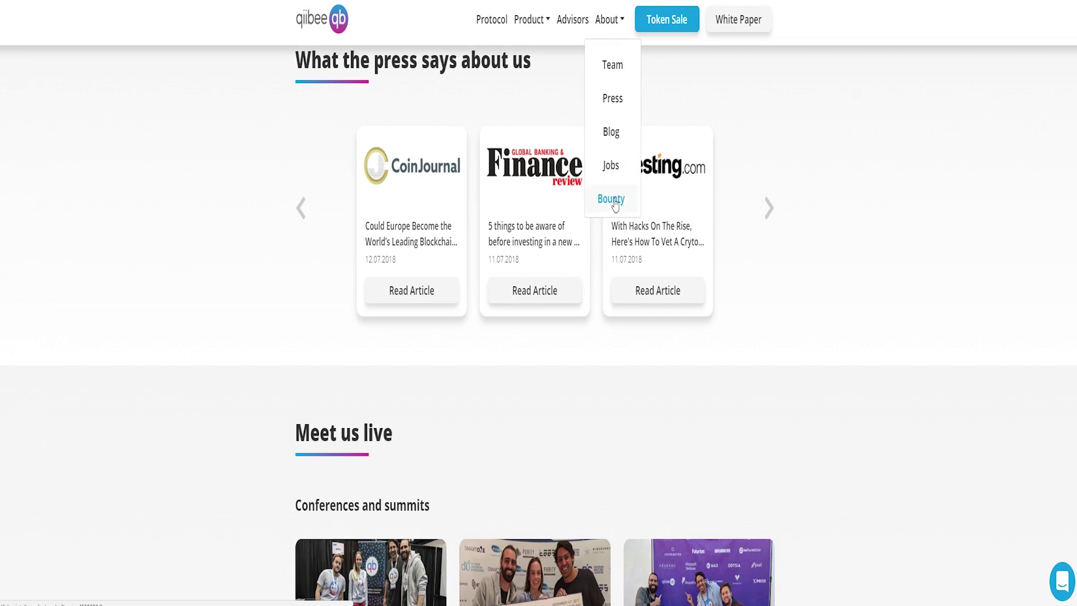
pyautogui.scroll(-5, 615, 206)
pyautogui.scroll(-2, 831, 320)
pyautogui.scroll(2, 945, 295)
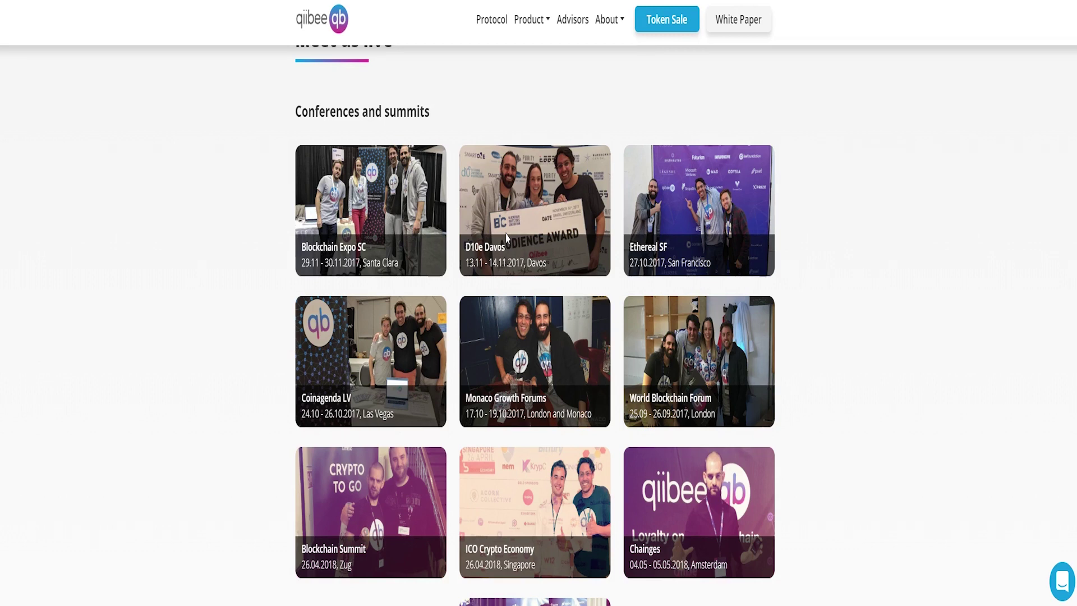
pyautogui.scroll(-5, 668, 320)
pyautogui.scroll(-8, 676, 248)
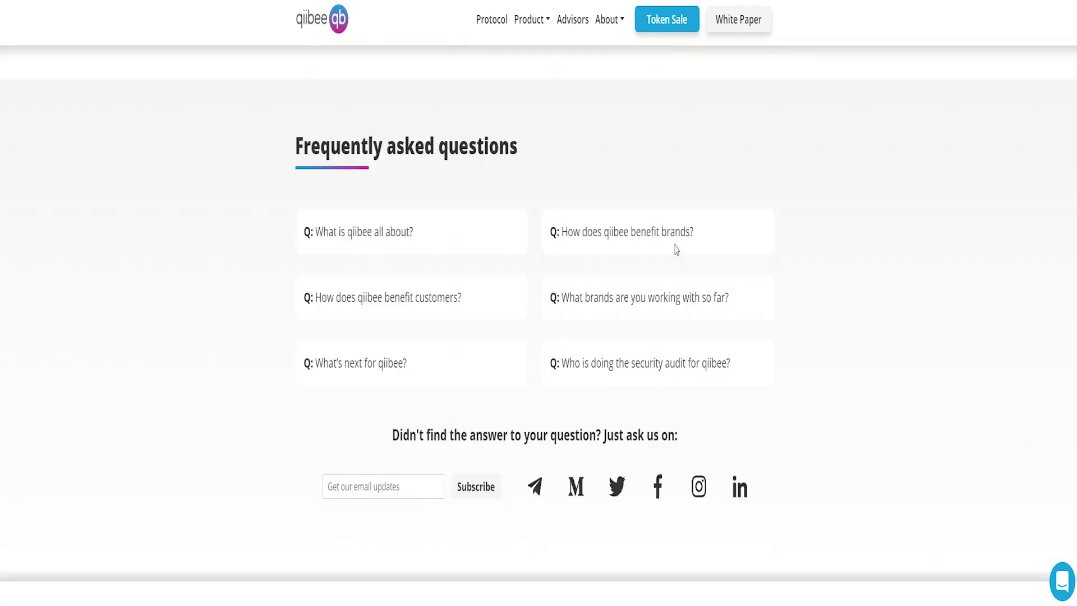
pyautogui.scroll(1, 678, 243)
pyautogui.scroll(-3, 641, 252)
pyautogui.scroll(2, 641, 253)
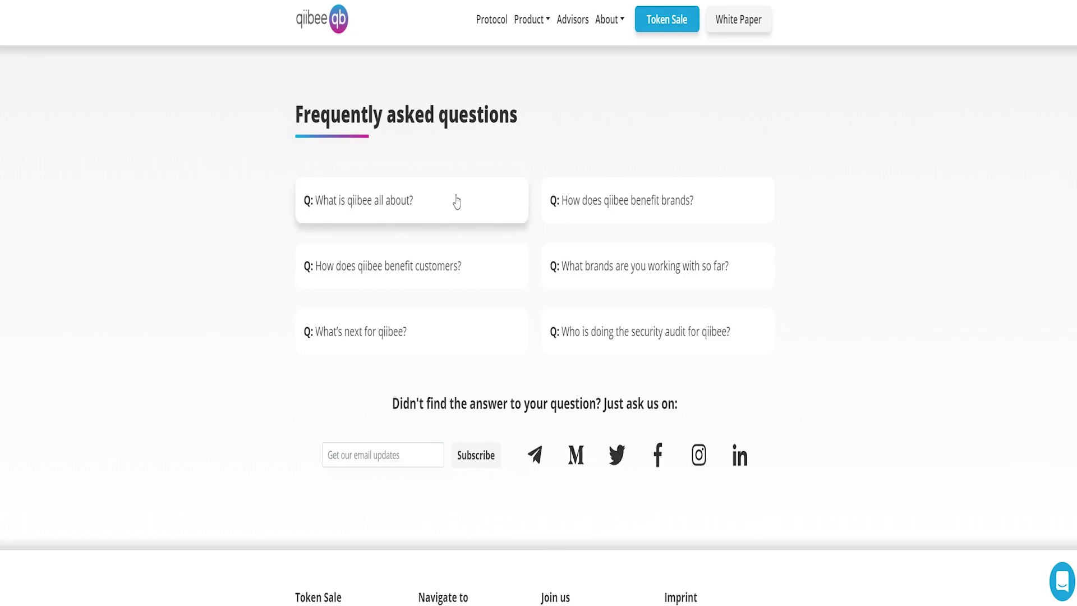
# - Expand the six remaining FAQ answers and open qiibee's Medium blog from the footer
pyautogui.click(455, 200)
pyautogui.click(659, 216)
pyautogui.scroll(-2, 661, 220)
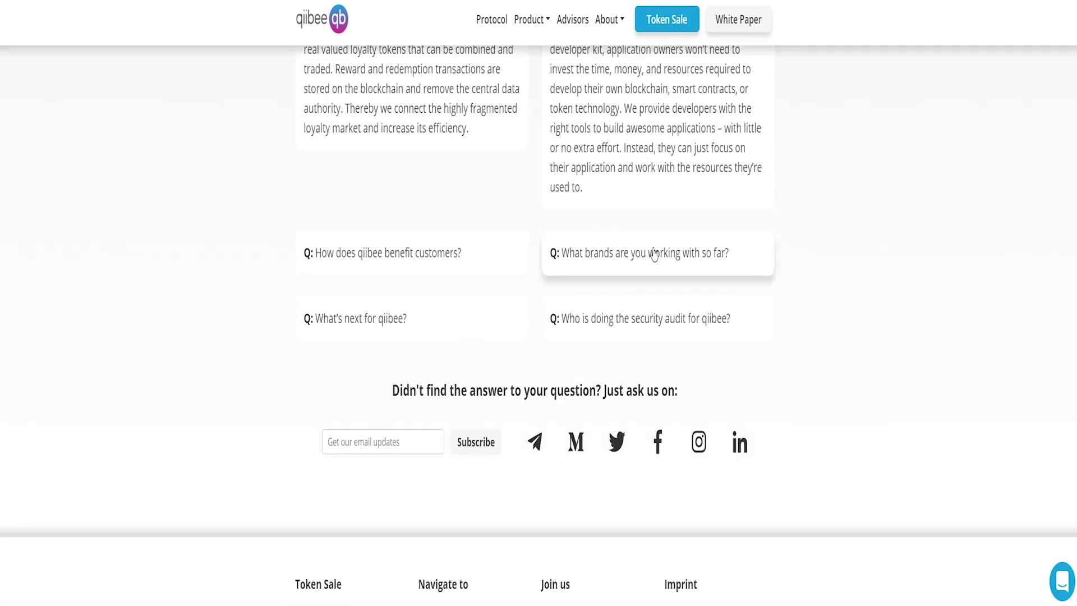
pyautogui.click(421, 266)
pyautogui.click(660, 272)
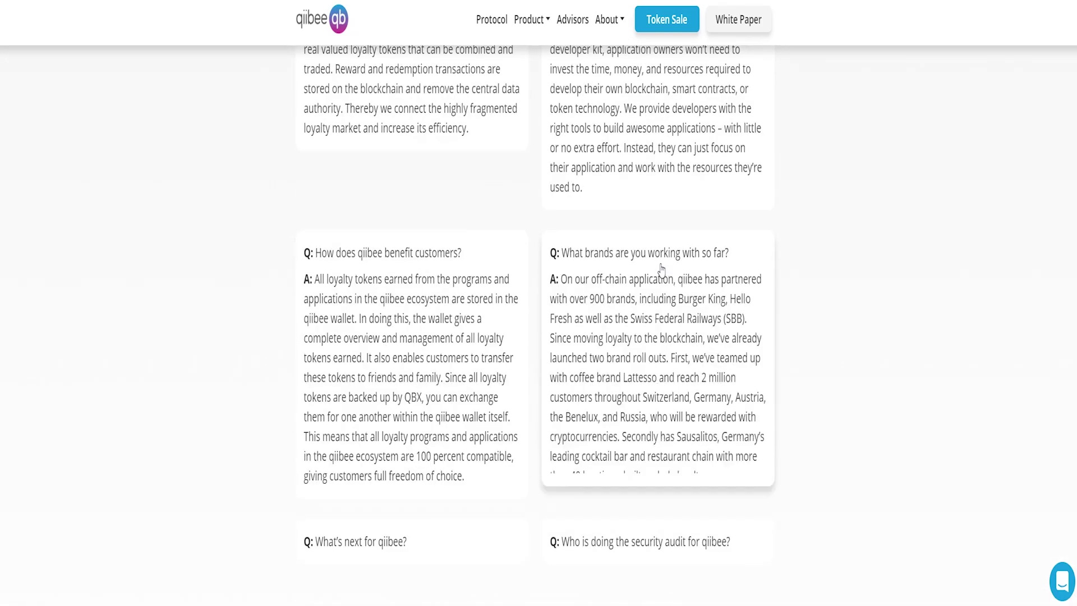
pyautogui.scroll(-2, 665, 270)
pyautogui.click(638, 370)
pyautogui.click(411, 370)
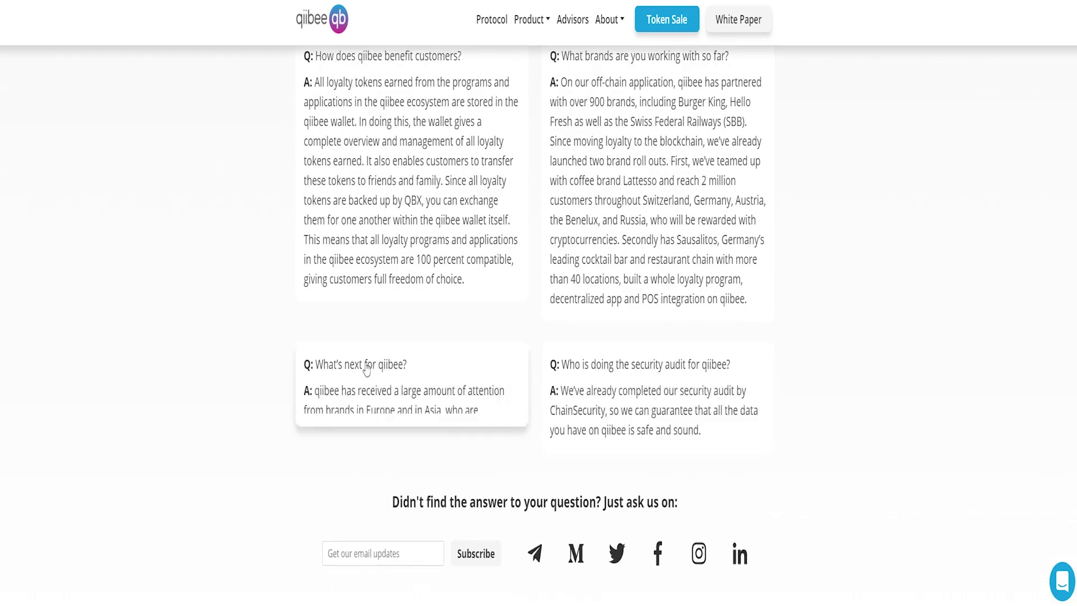
pyautogui.scroll(-1, 464, 291)
pyautogui.scroll(-1, 473, 272)
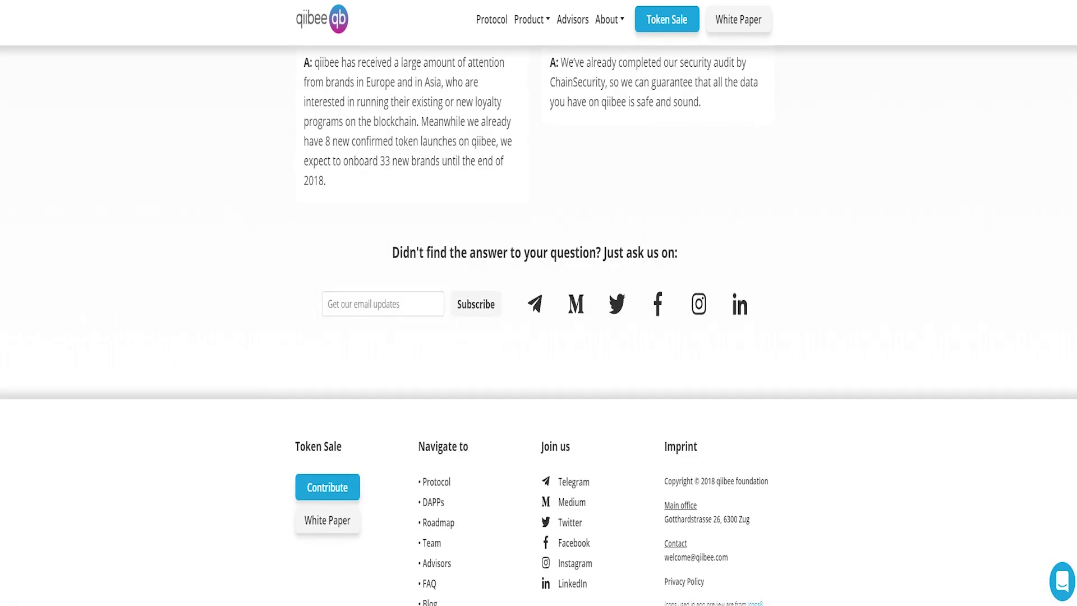
pyautogui.click(576, 303)
pyautogui.scroll(-3, 370, 143)
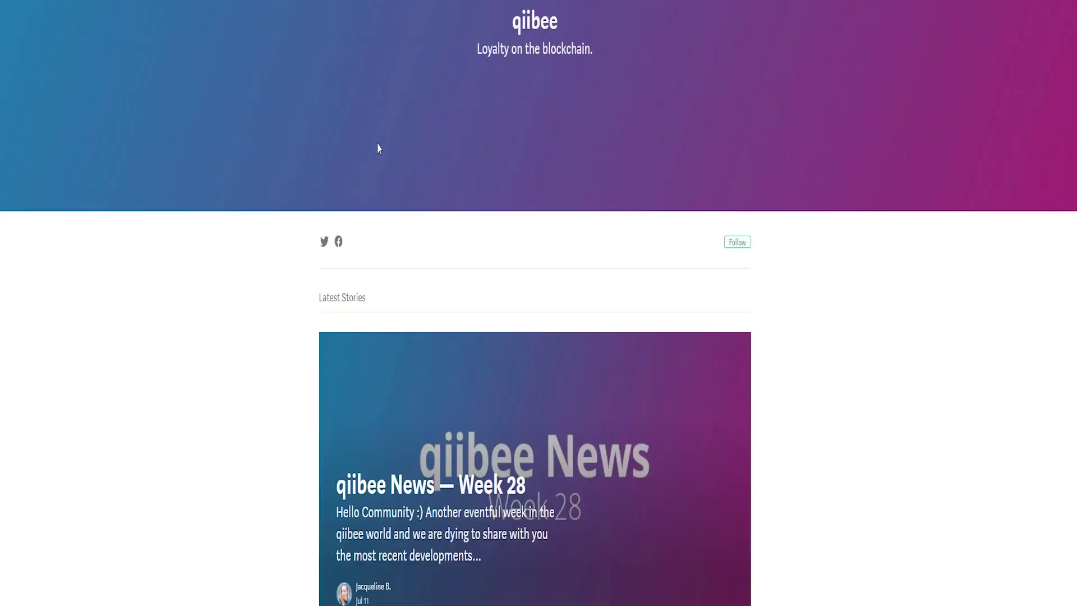
pyautogui.scroll(-2, 395, 145)
pyautogui.scroll(-3, 471, 147)
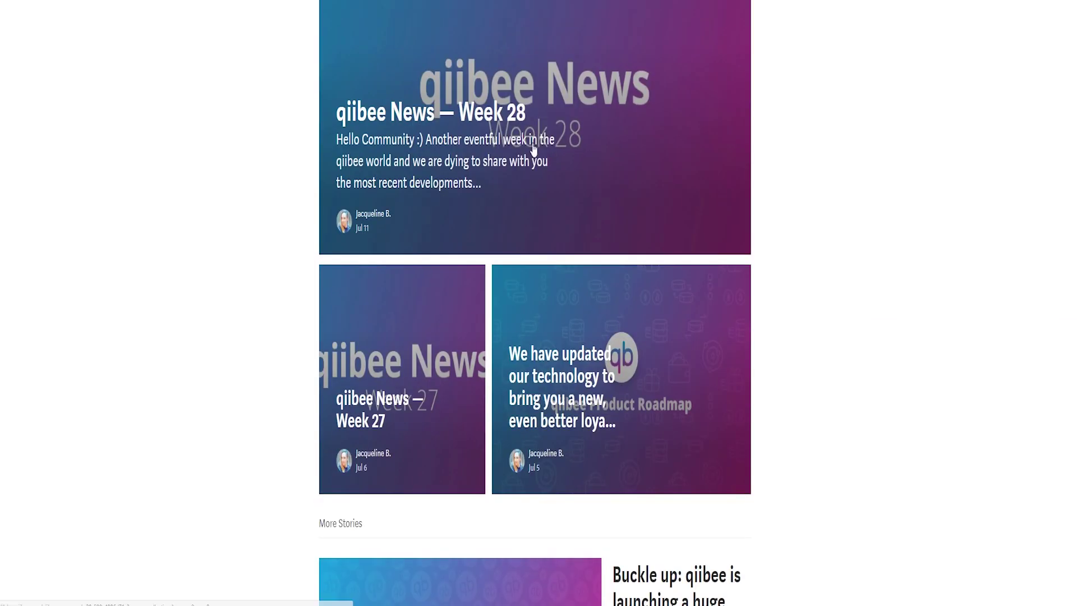
# - Open the 'qiibee News — Week 28' story and read it to the end
pyautogui.click(506, 124)
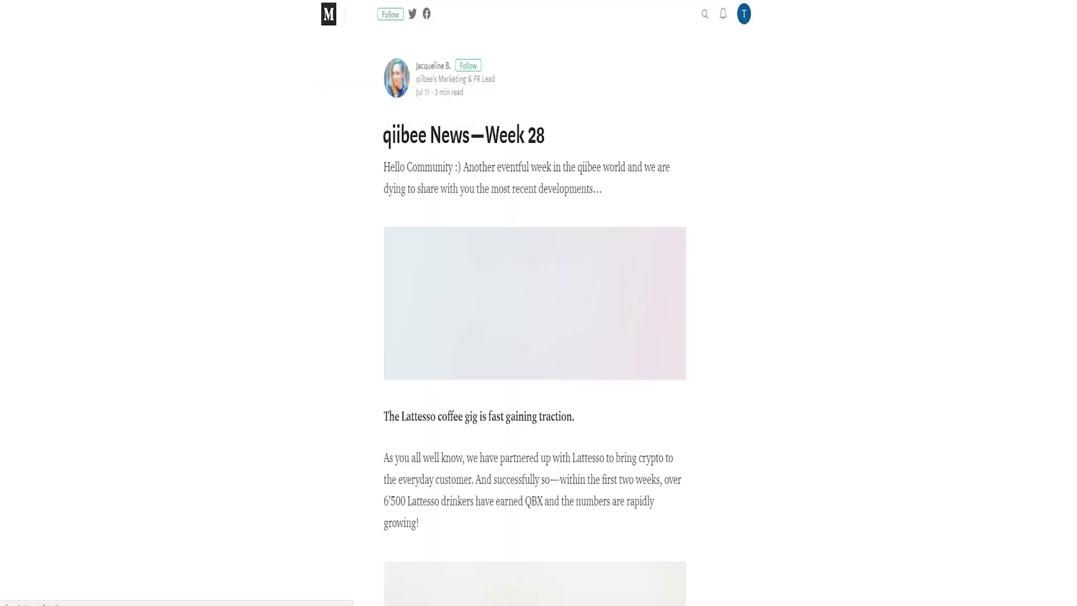
pyautogui.scroll(-2, 670, 286)
pyautogui.scroll(-3, 726, 304)
pyautogui.scroll(-4, 727, 303)
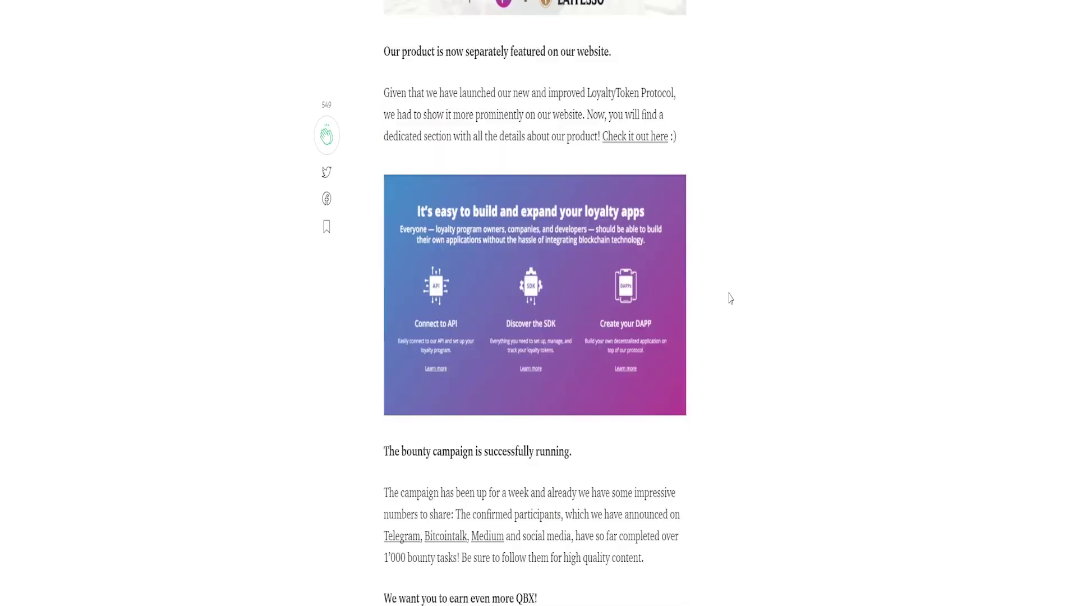
pyautogui.scroll(-5, 730, 298)
pyautogui.scroll(-1, 730, 298)
pyautogui.scroll(5, 730, 298)
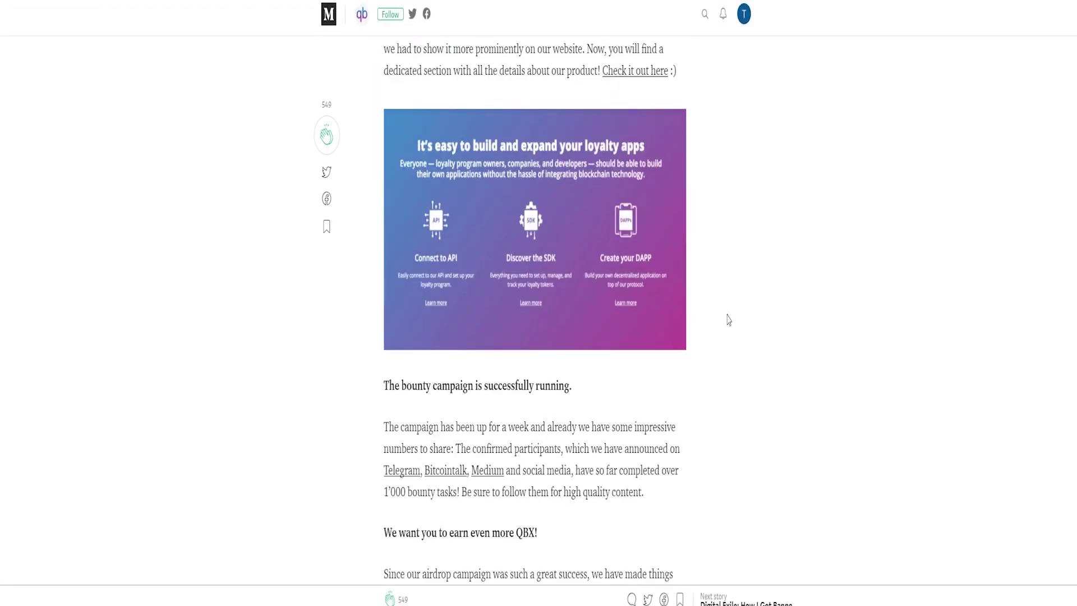
pyautogui.scroll(-10, 727, 320)
pyautogui.scroll(-4, 725, 361)
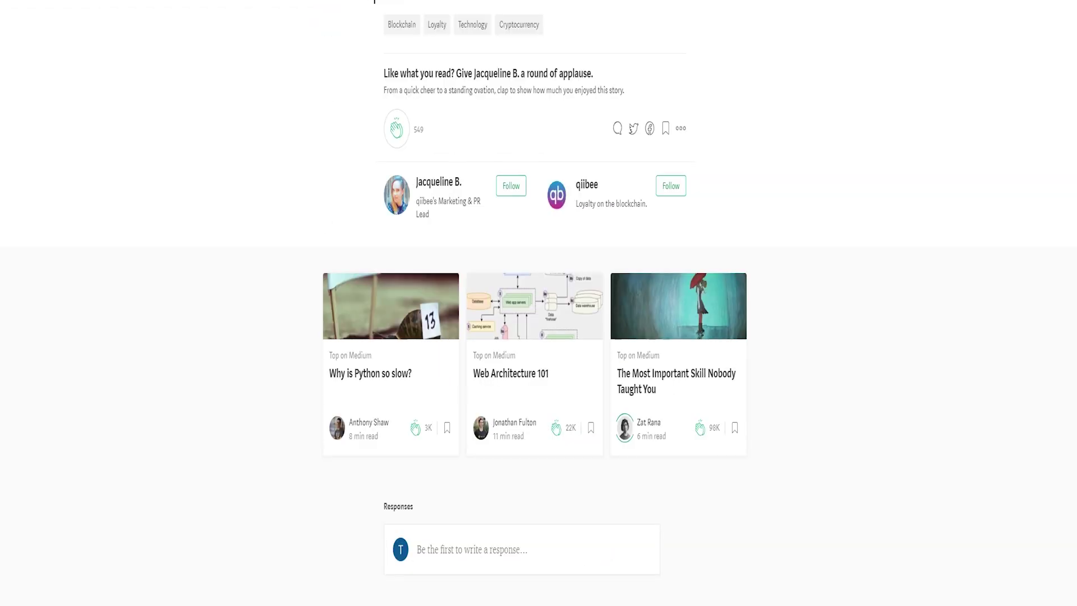
pyautogui.scroll(-5, 539, 337)
pyautogui.scroll(-4, 539, 337)
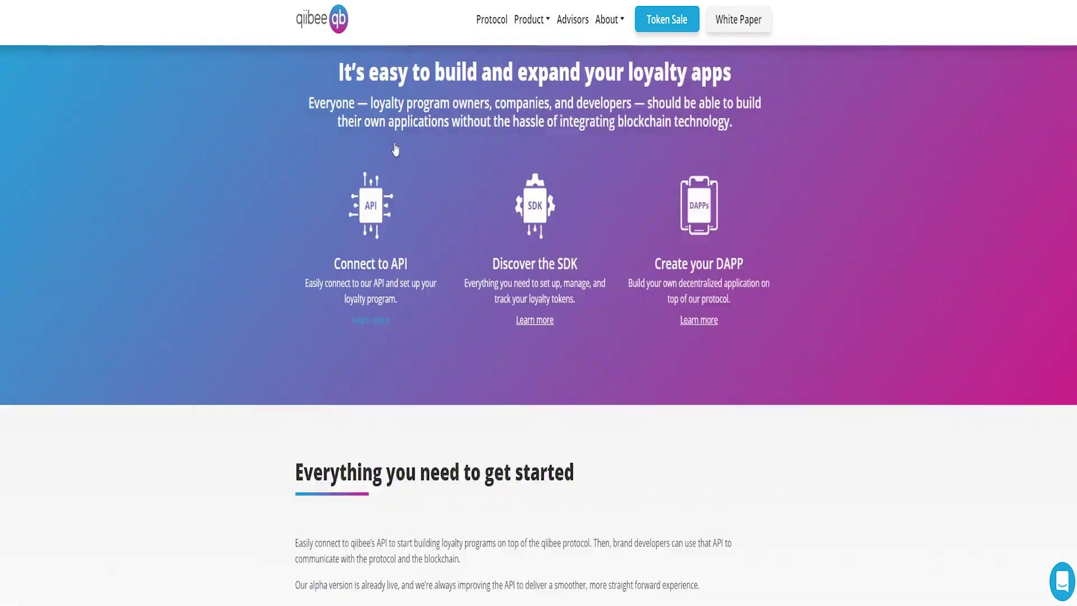
pyautogui.scroll(3, 352, 140)
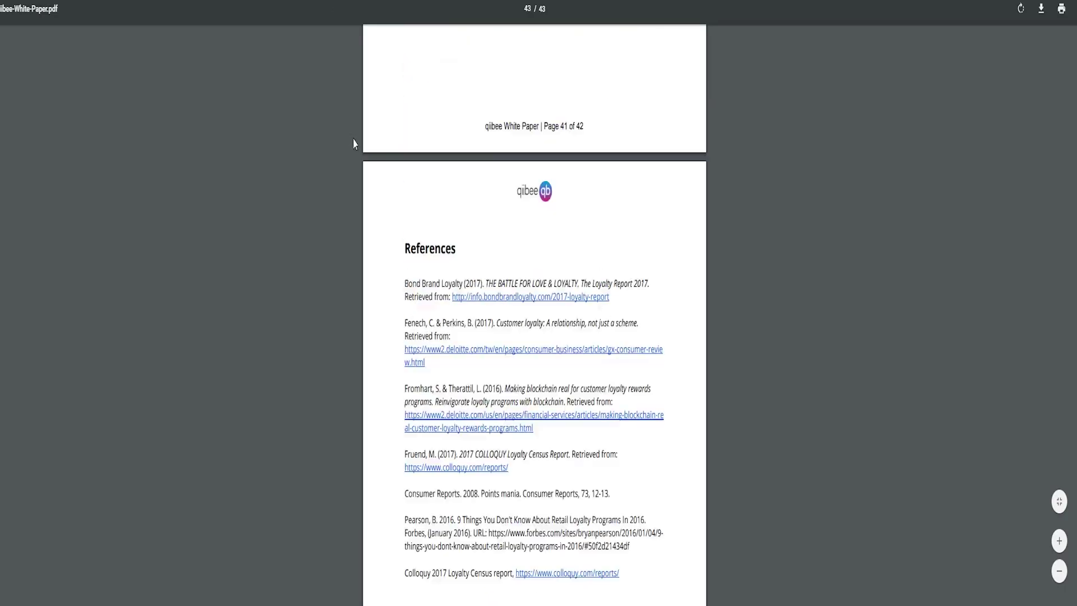
pyautogui.scroll(5, 352, 139)
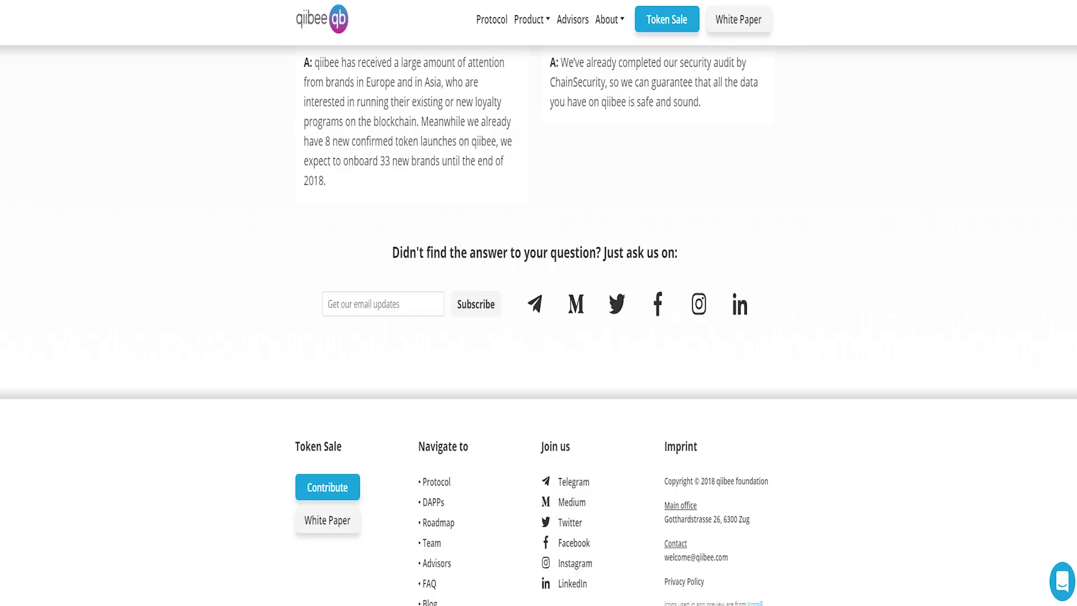
pyautogui.scroll(10, 455, 284)
pyautogui.scroll(10, 455, 284)
pyautogui.scroll(10, 454, 284)
pyautogui.scroll(10, 456, 287)
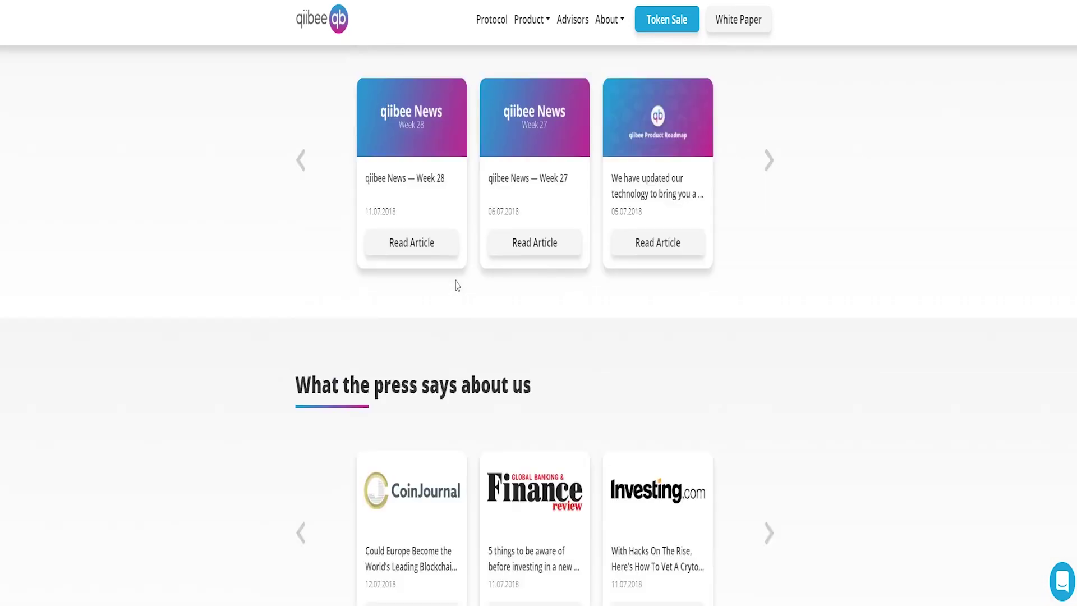
pyautogui.scroll(10, 456, 286)
pyautogui.scroll(10, 459, 283)
pyautogui.scroll(10, 462, 280)
pyautogui.scroll(10, 488, 279)
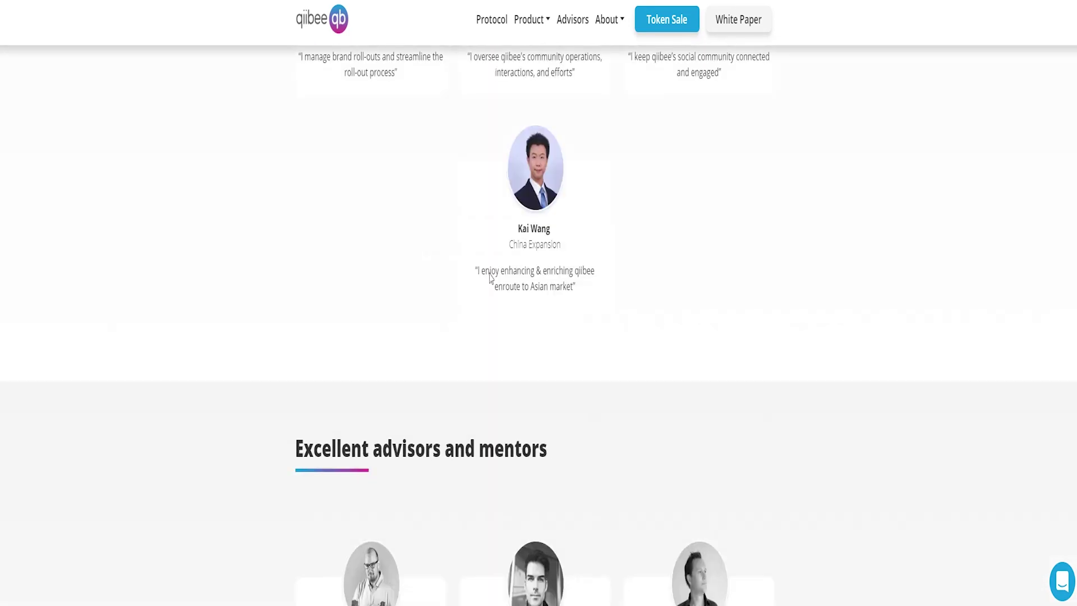
pyautogui.scroll(5, 496, 278)
pyautogui.scroll(5, 657, 333)
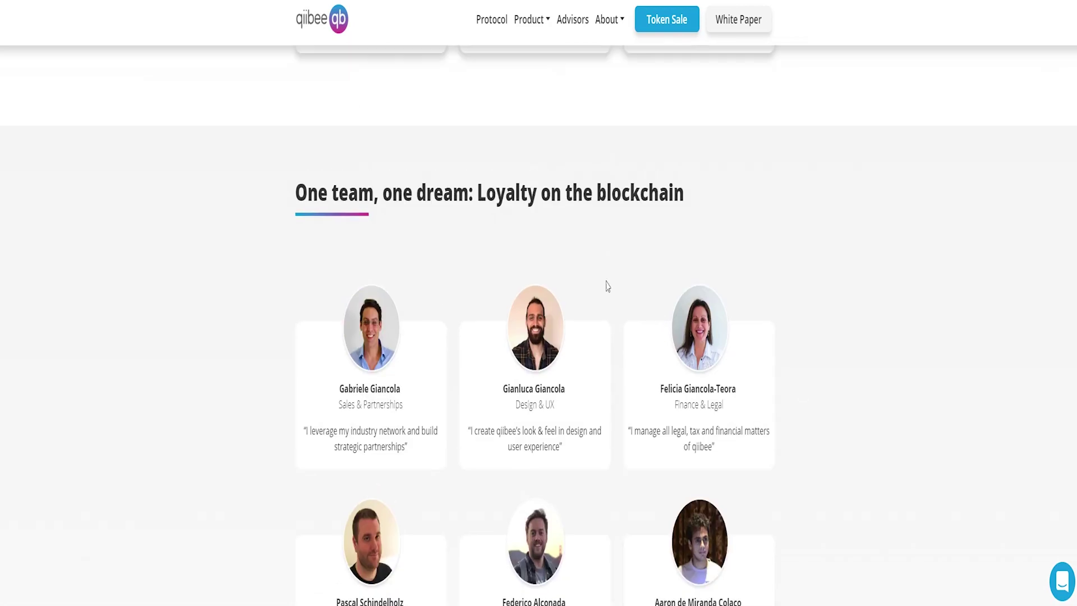
pyautogui.scroll(10, 607, 286)
pyautogui.scroll(3, 615, 278)
pyautogui.scroll(-3, 615, 278)
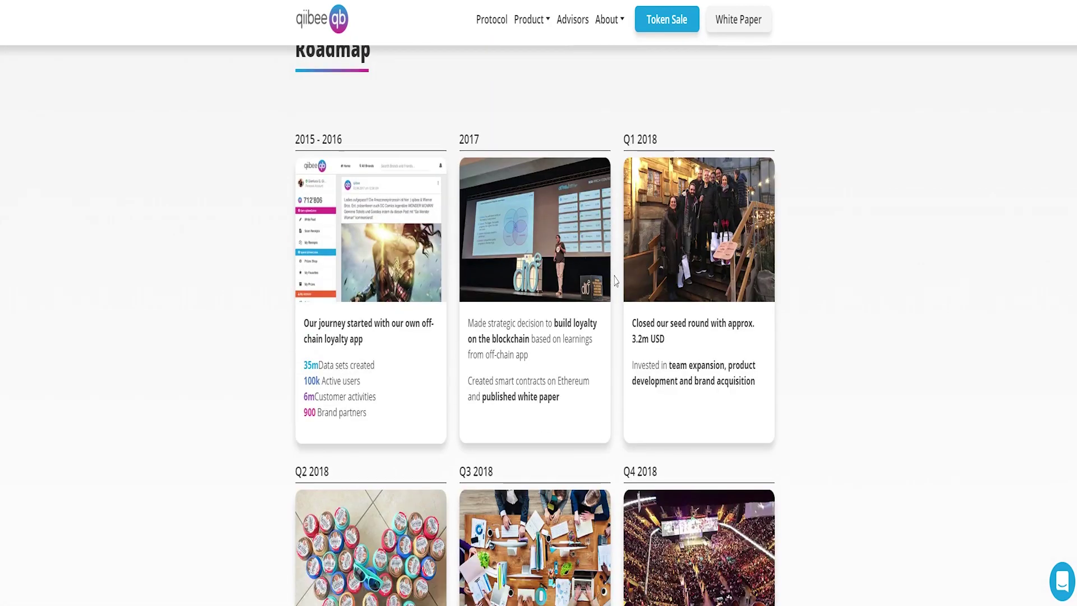
pyautogui.scroll(-1, 866, 276)
pyautogui.scroll(-1, 865, 271)
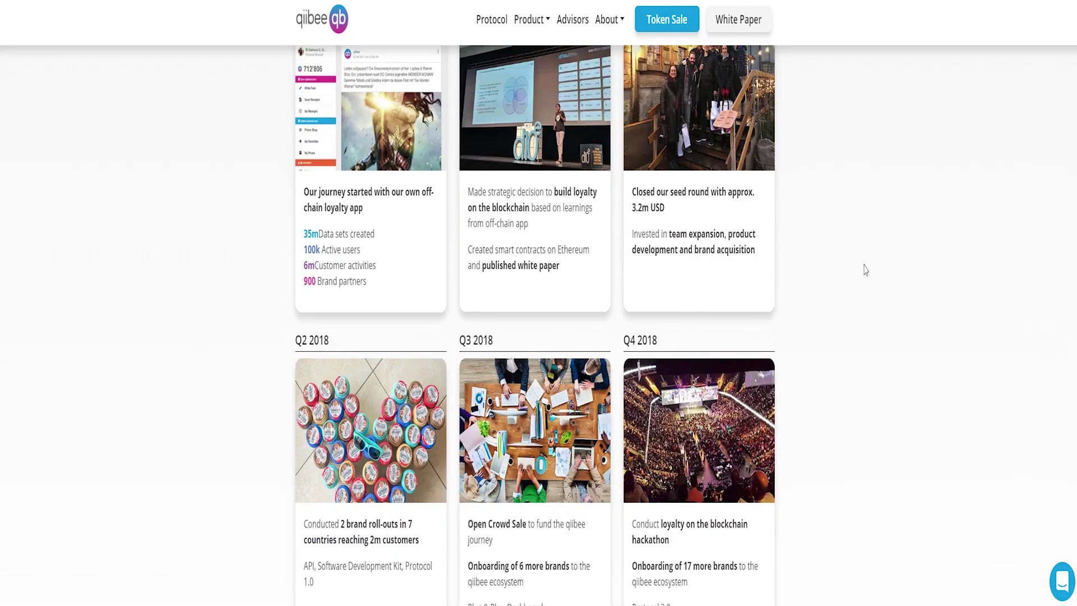
pyautogui.scroll(-2, 865, 271)
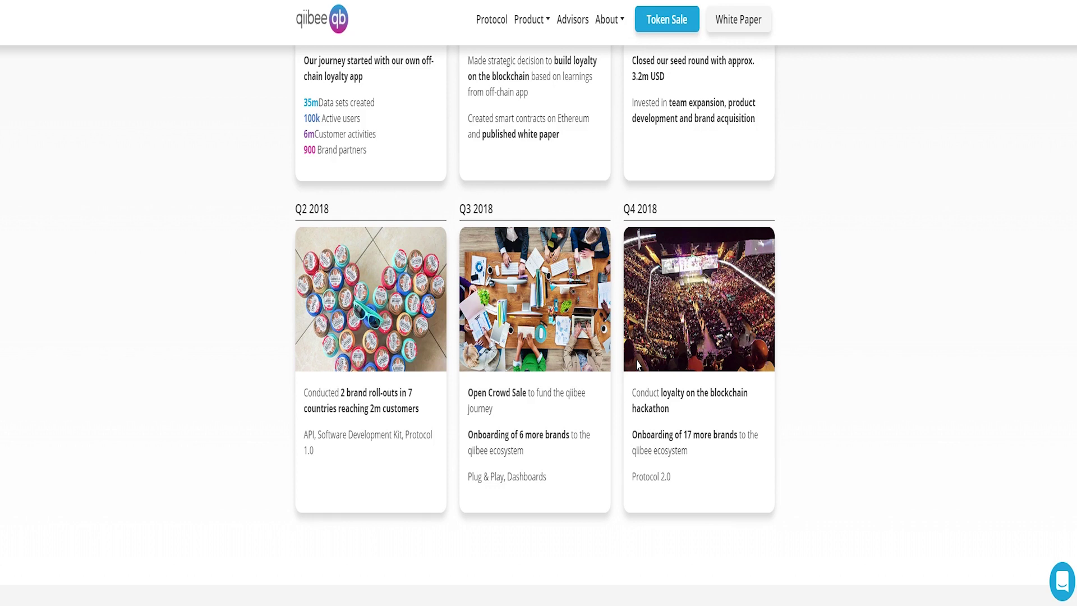
pyautogui.scroll(6, 637, 361)
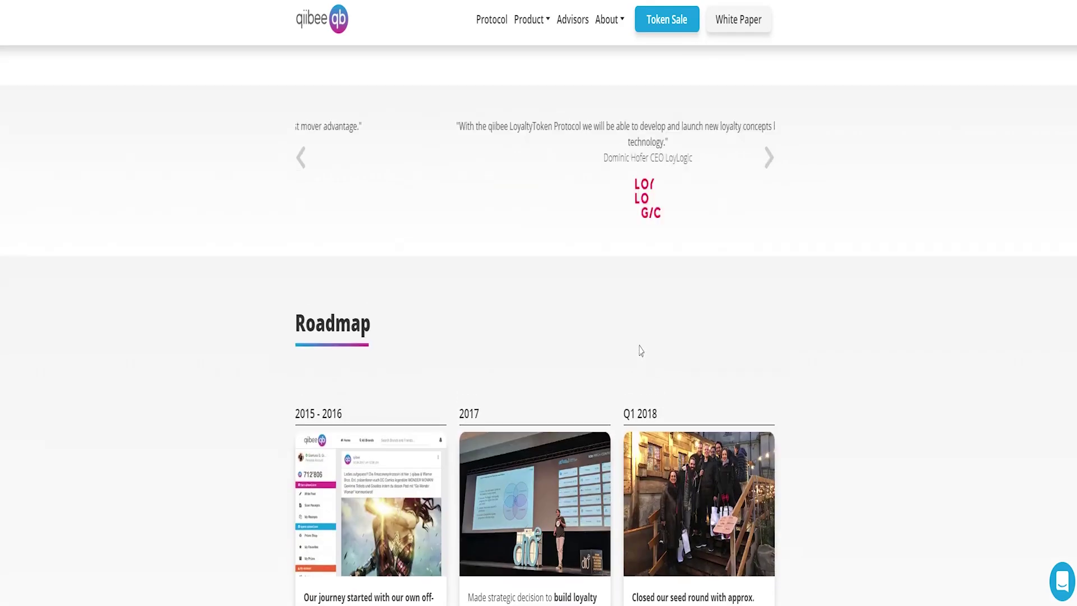
pyautogui.scroll(8, 640, 351)
pyautogui.scroll(3, 640, 351)
pyautogui.scroll(6, 632, 356)
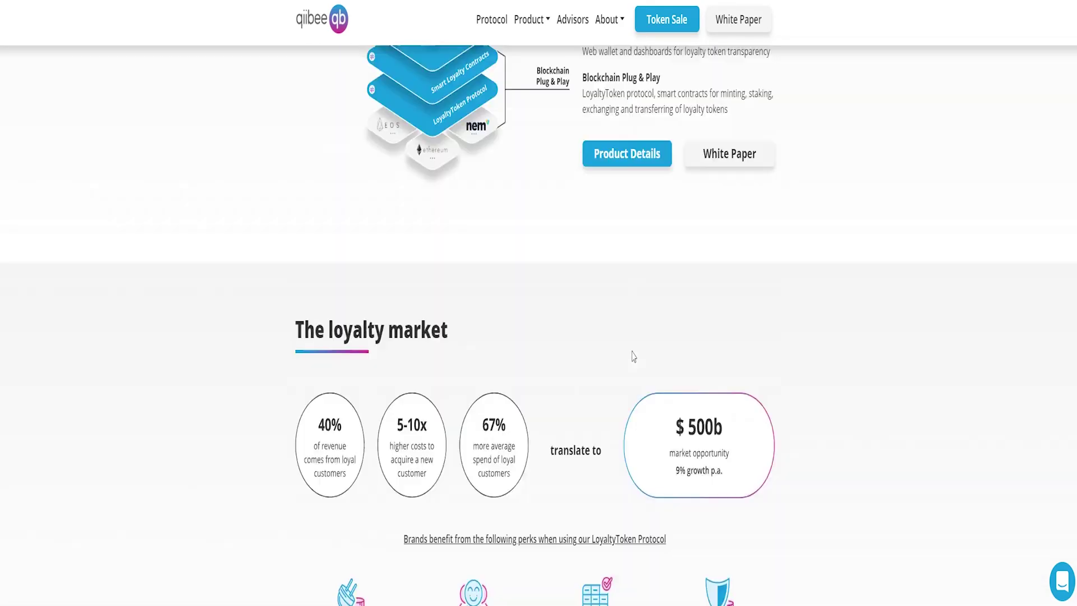
pyautogui.scroll(4, 634, 356)
pyautogui.scroll(-1, 635, 357)
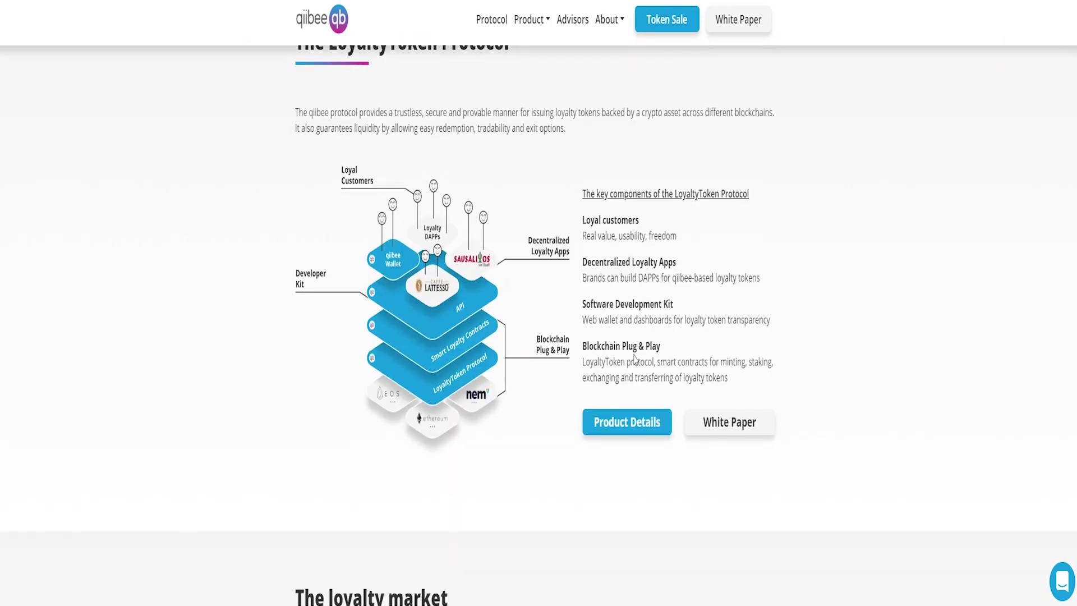
# - Open Product Details, then return via Protocol to the homepage hero with the Contribute card
pyautogui.click(612, 423)
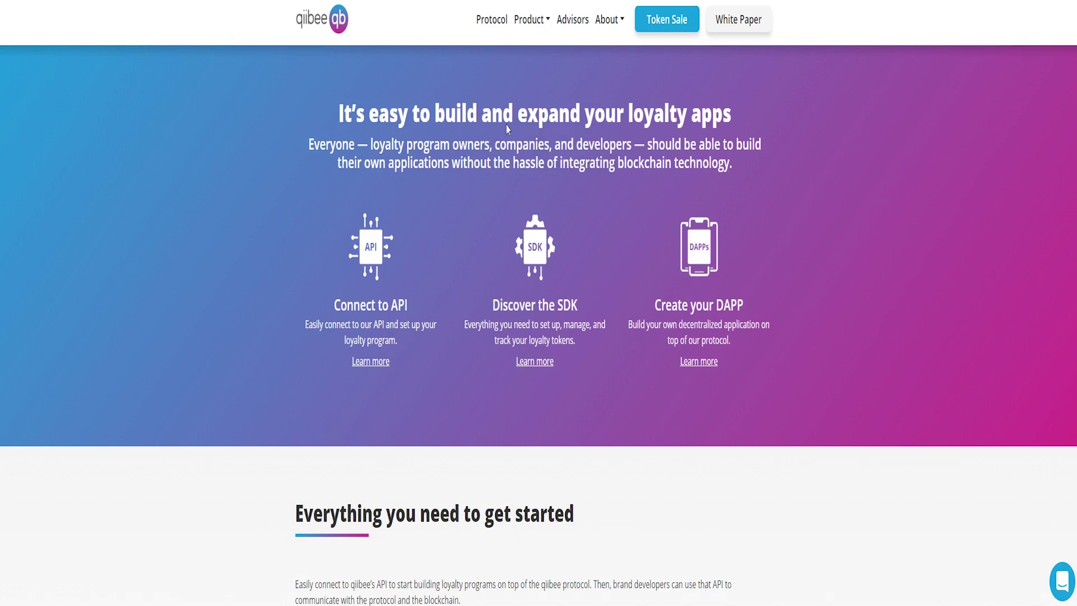
pyautogui.click(497, 21)
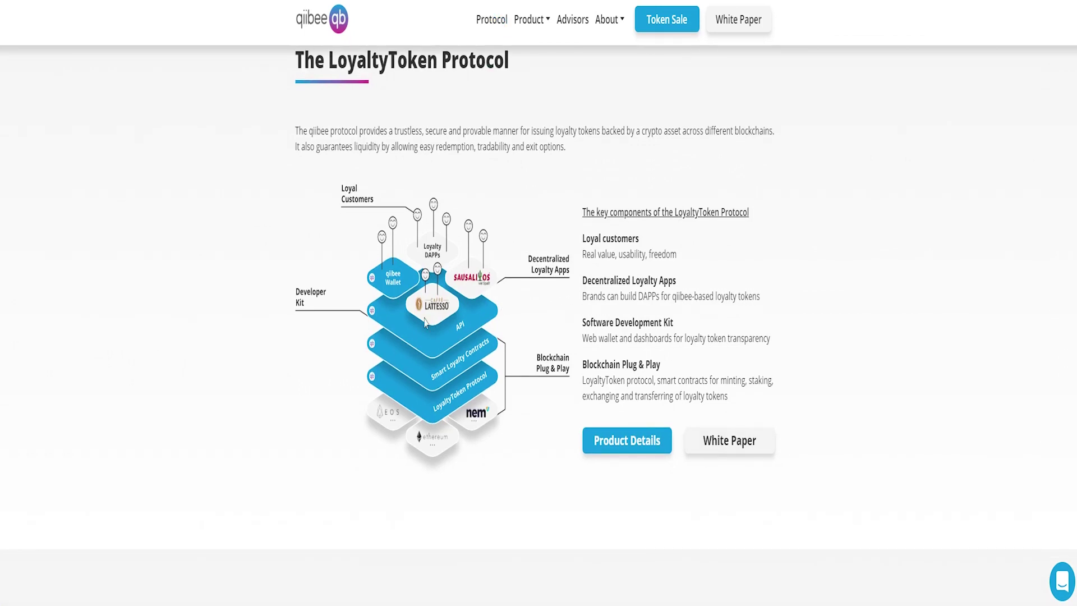
pyautogui.scroll(5, 442, 293)
pyautogui.scroll(5, 442, 293)
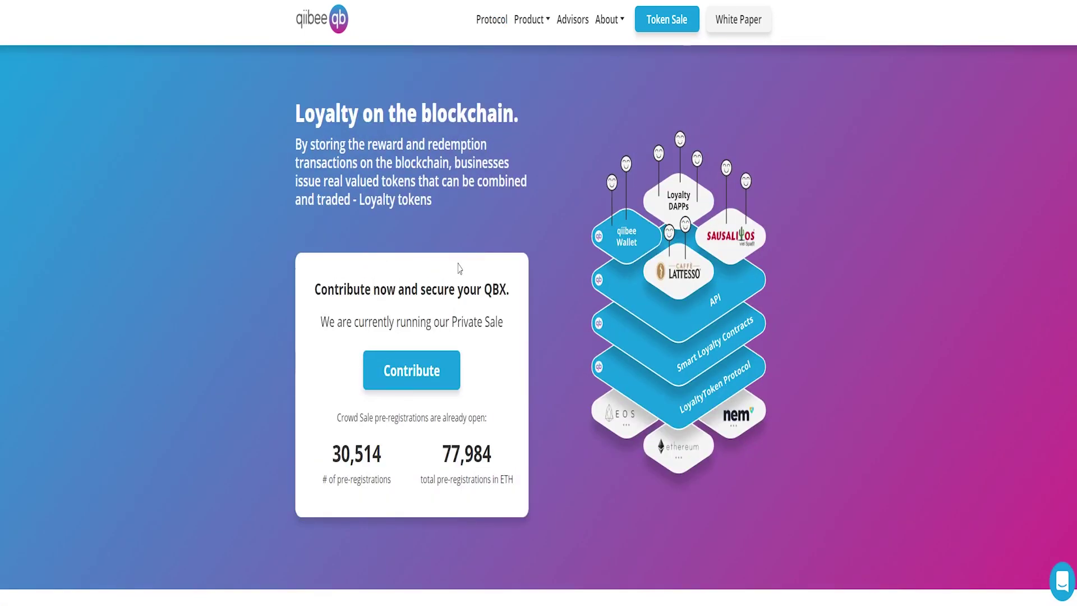
pyautogui.scroll(-5, 542, 404)
pyautogui.scroll(-5, 543, 404)
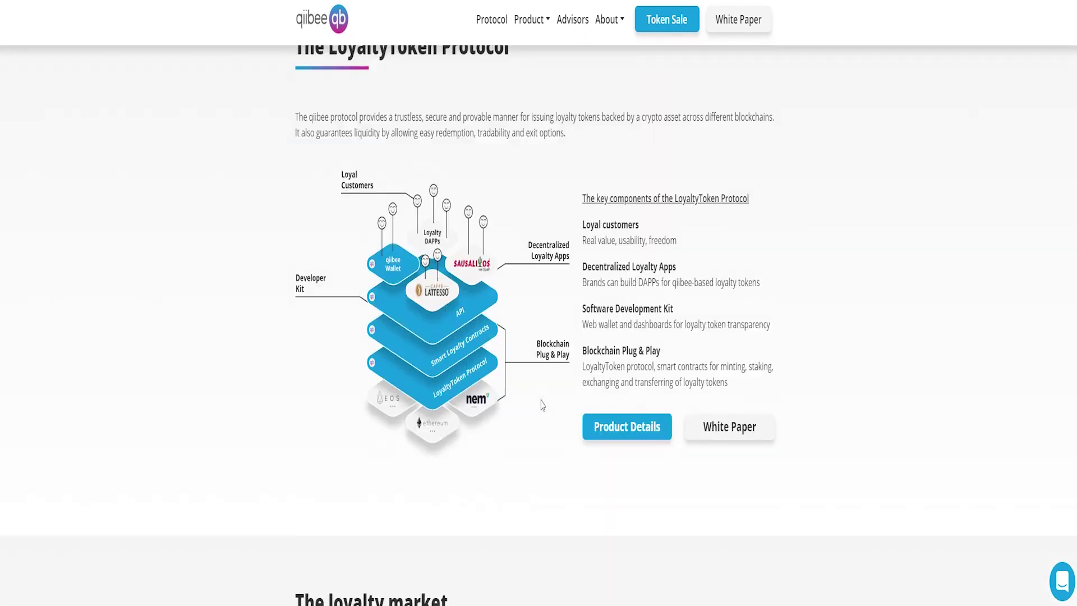
pyautogui.scroll(10, 542, 396)
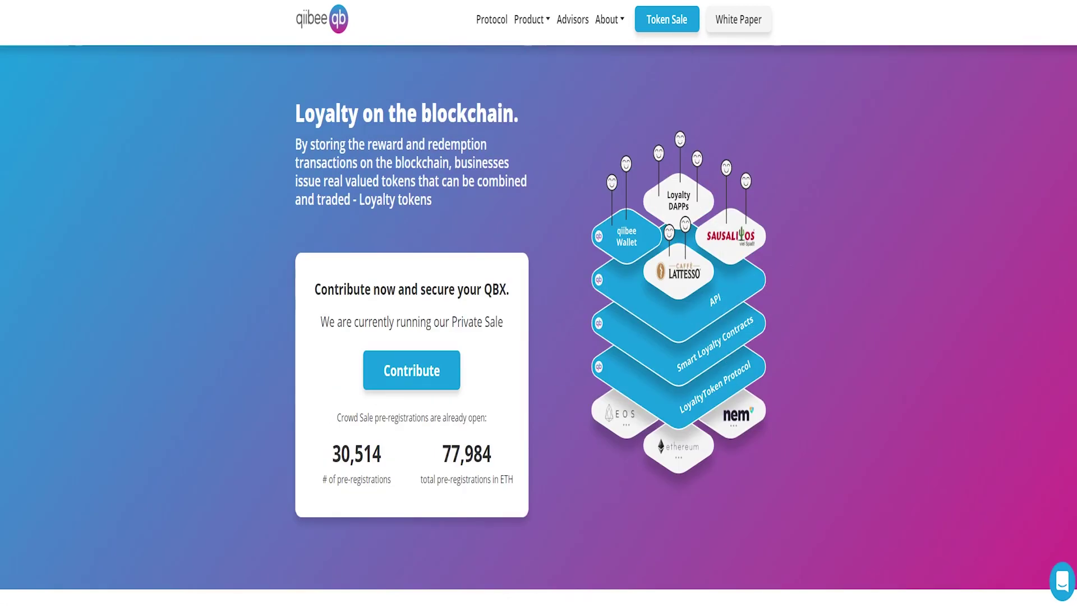